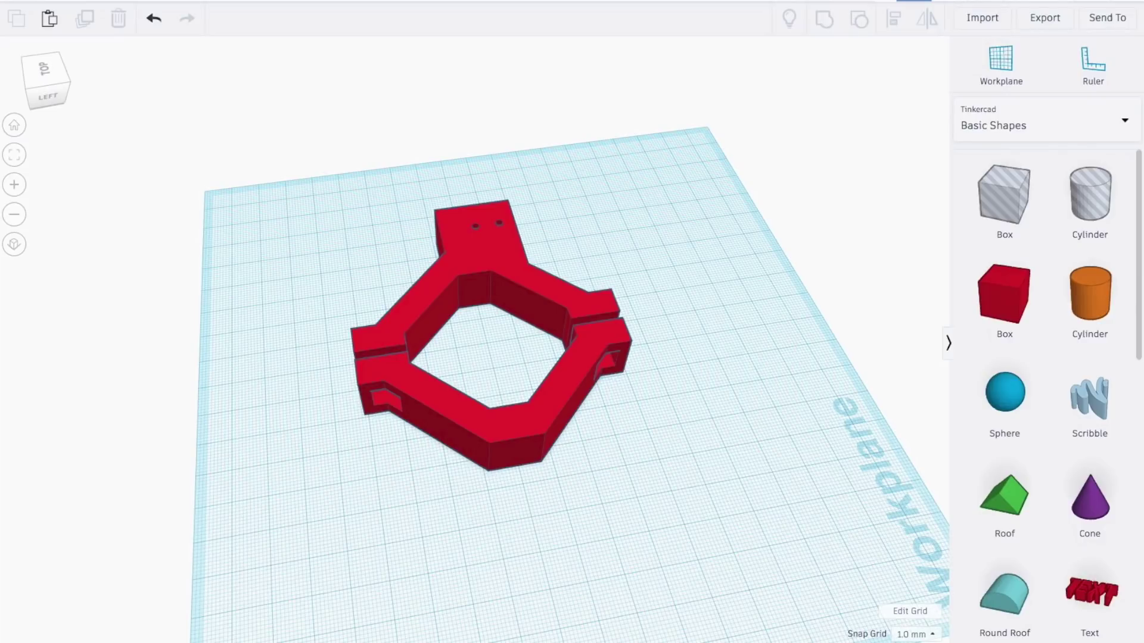
Step: Detach the head block, rotate it about 195° and set it against the ring's lower edge
{"action": "left_click_drag", "start_coordinate": [476, 226], "coordinate": [745, 524]}
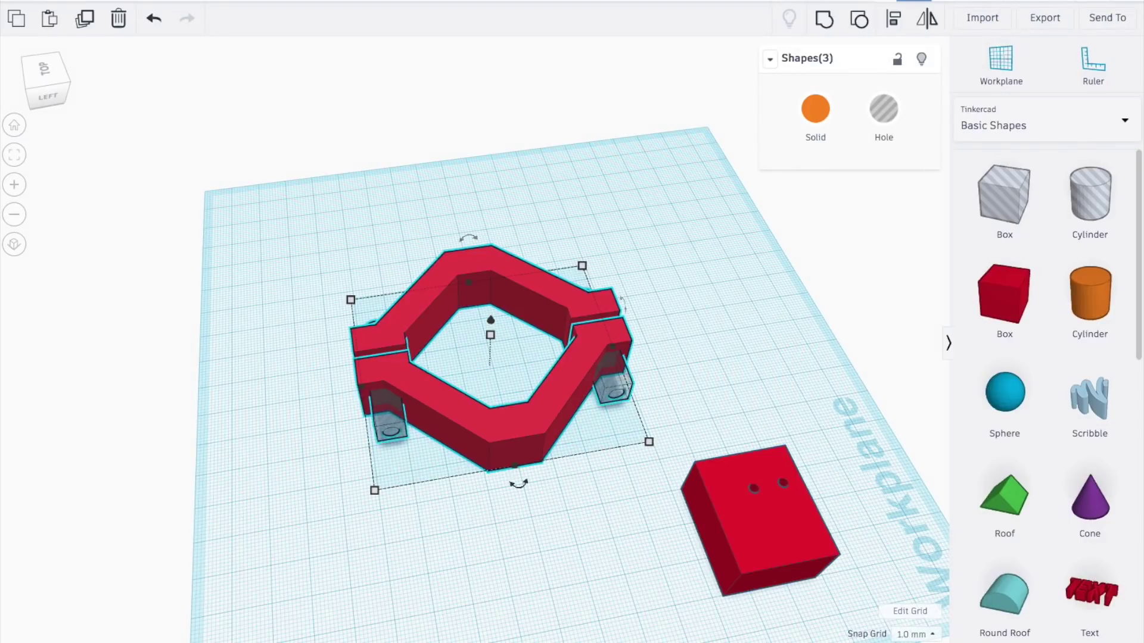
{"action": "left_click_drag", "start_coordinate": [792, 488], "coordinate": [828, 476]}
{"action": "left_click_drag", "start_coordinate": [744, 524], "coordinate": [595, 441]}
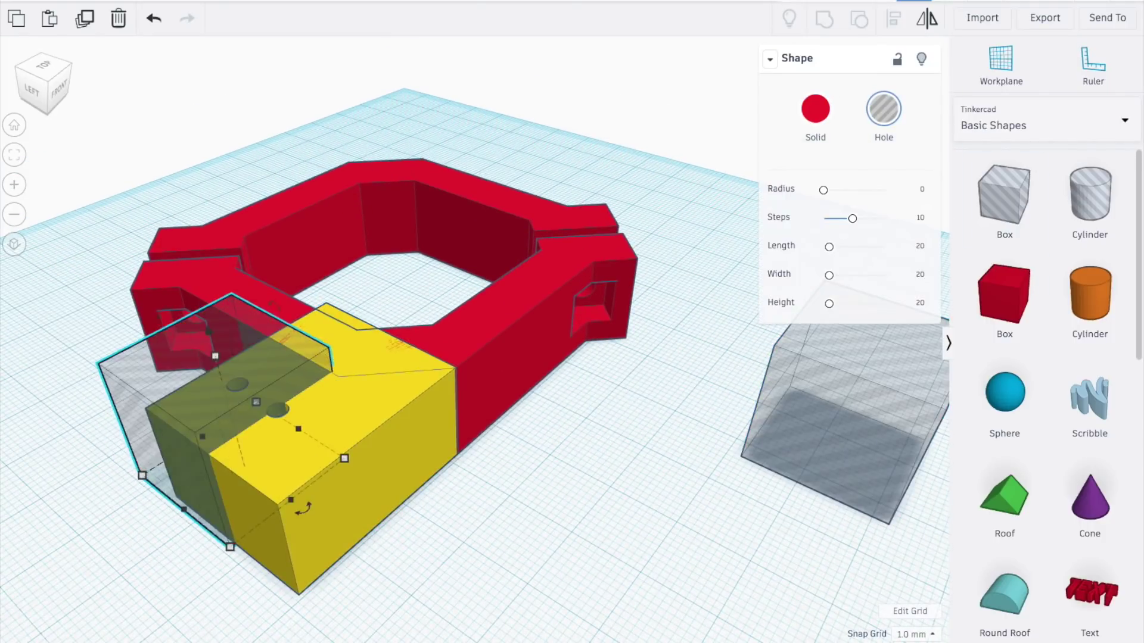
Step: Select the box and hole parts and group them into one clamp shape with Ctrl+G
{"action": "scroll", "coordinate": [476, 333], "scroll_direction": "down", "scroll_amount": 3}
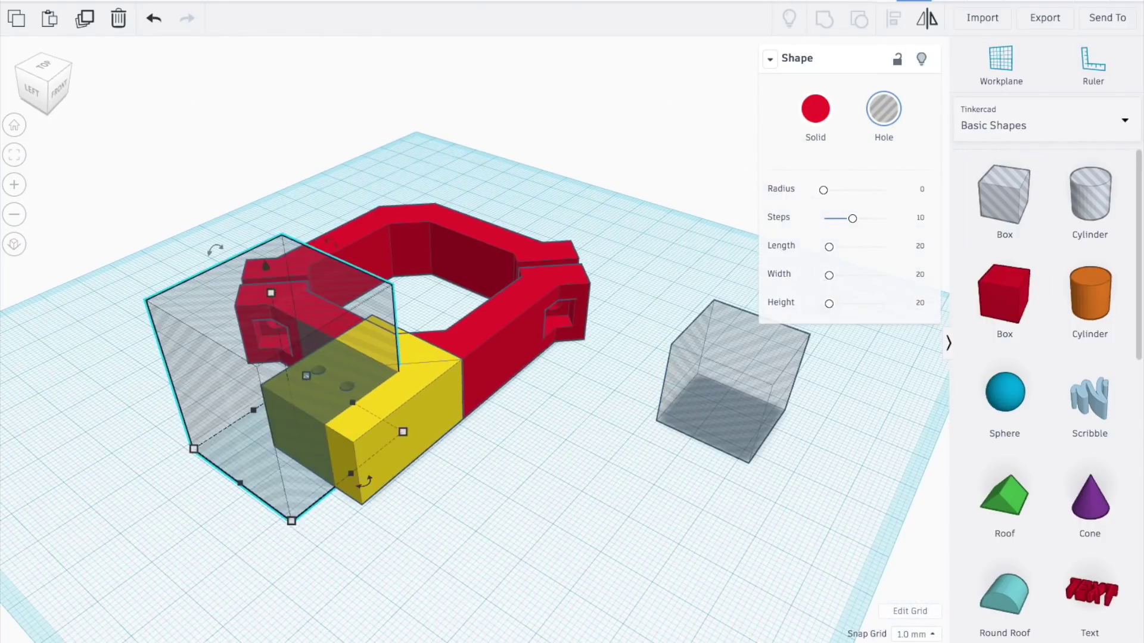
{"action": "left_click", "coordinate": [333, 476]}
{"action": "left_click", "coordinate": [733, 381]}
{"action": "right_click_drag", "start_coordinate": [536, 417], "coordinate": [608, 470]}
{"action": "left_click", "coordinate": [208, 334]}
{"action": "right_click_drag", "start_coordinate": [203, 481], "coordinate": [84, 250]}
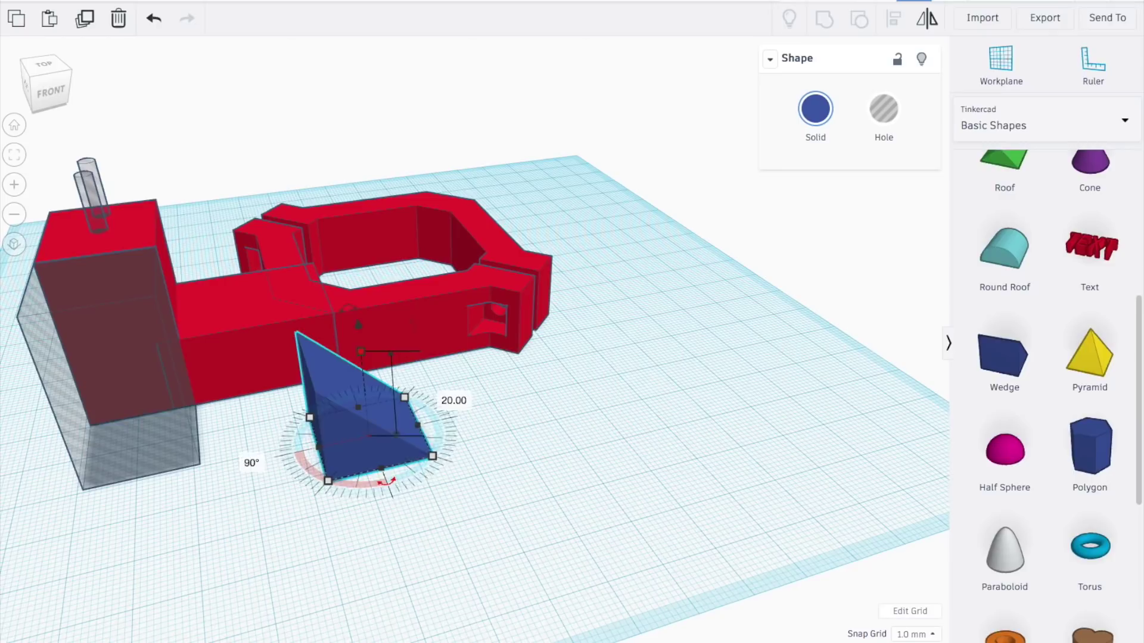
{"action": "left_click", "coordinate": [119, 333]}
{"action": "key", "text": "ctrl+g"}
{"action": "right_click_drag", "start_coordinate": [536, 506], "coordinate": [631, 489]}
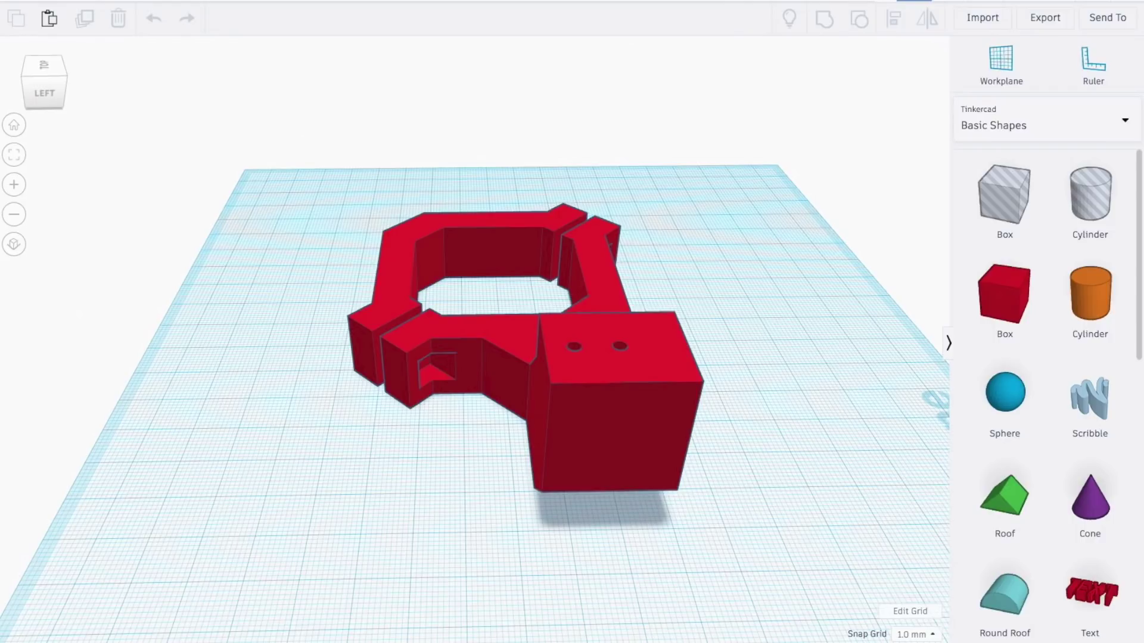
Step: Ungroup the clamp and move its box to the right of the clamp, then clear the selection
{"action": "key", "text": "ctrl+a"}
{"action": "left_click", "coordinate": [859, 18]}
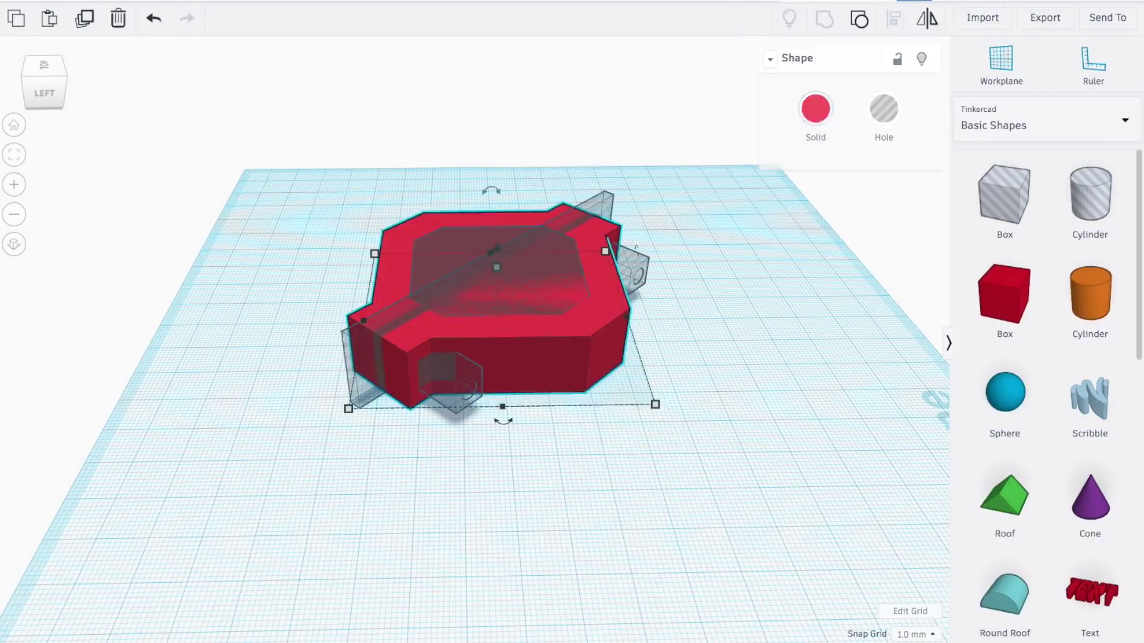
{"action": "left_click_drag", "start_coordinate": [602, 346], "coordinate": [736, 334]}
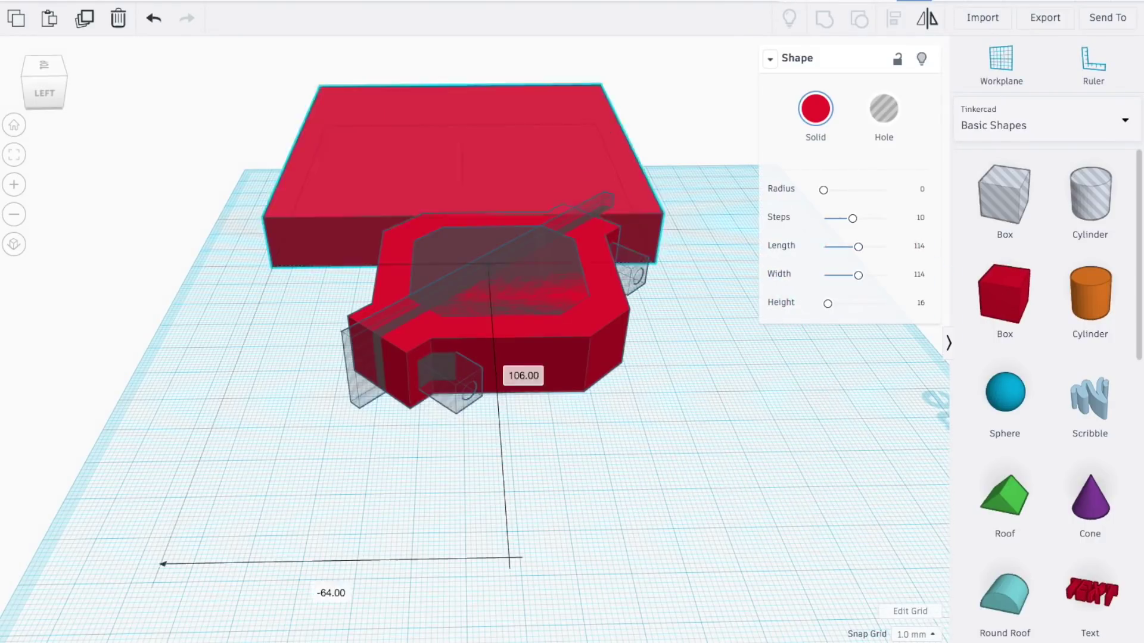
{"action": "key", "text": "Escape"}
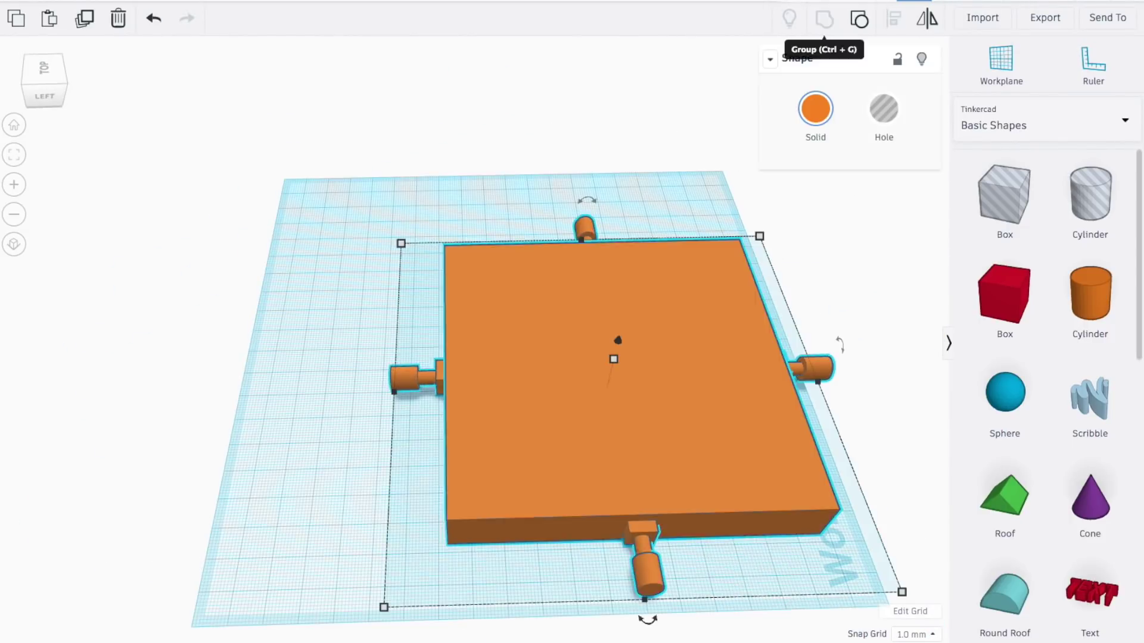
Step: Add a cylinder peg and an octagon to the workplane and group all parts so the holes cut through
{"action": "left_click_drag", "start_coordinate": [1090, 301], "coordinate": [292, 431]}
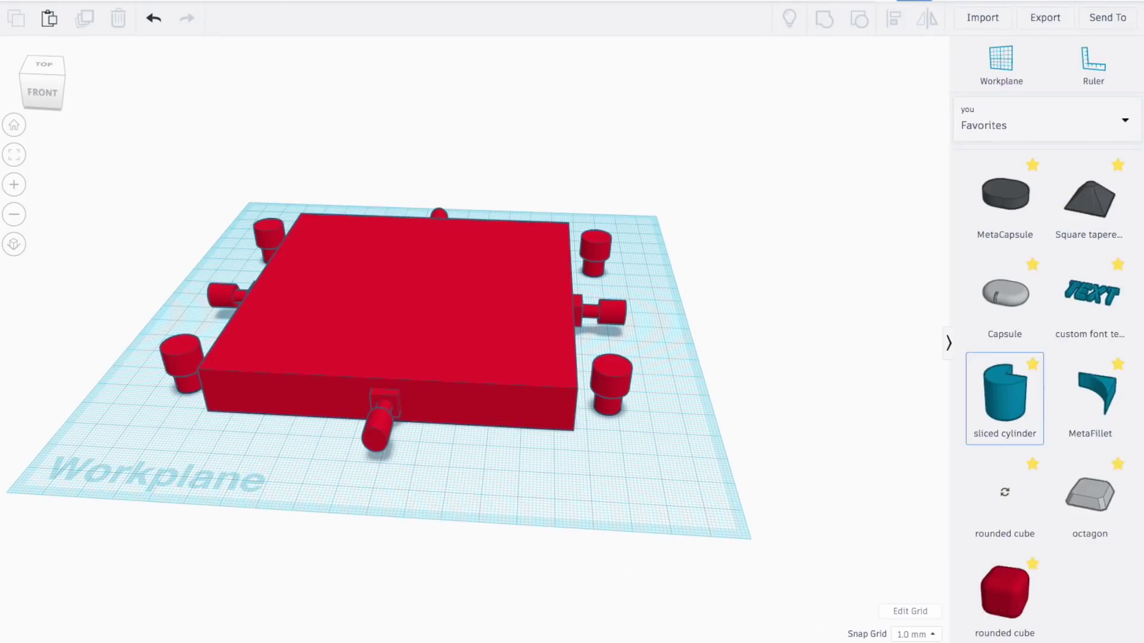
{"action": "left_click_drag", "start_coordinate": [1089, 494], "coordinate": [620, 461]}
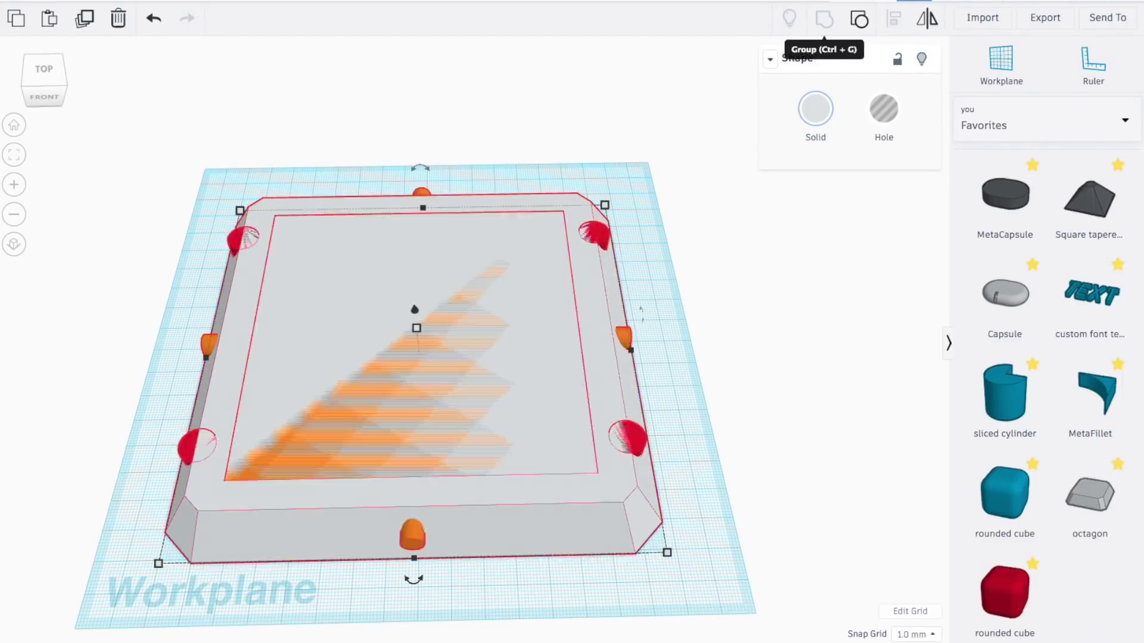
{"action": "left_click", "coordinate": [824, 20]}
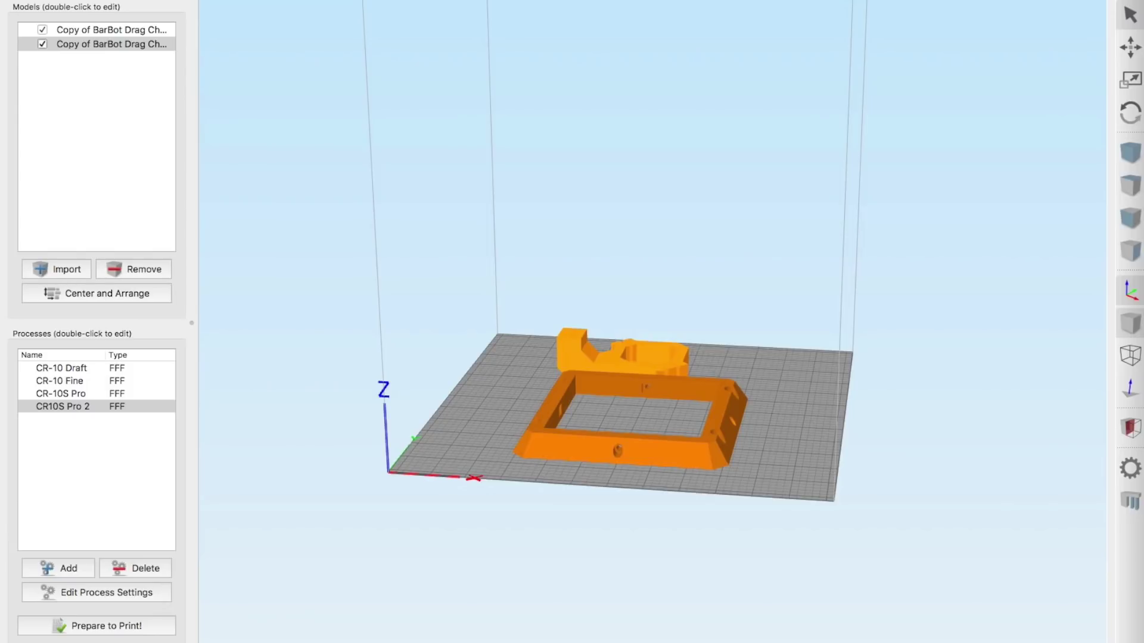
Step: Select both loaded models in the Models list
{"action": "left_click", "coordinate": [112, 44]}
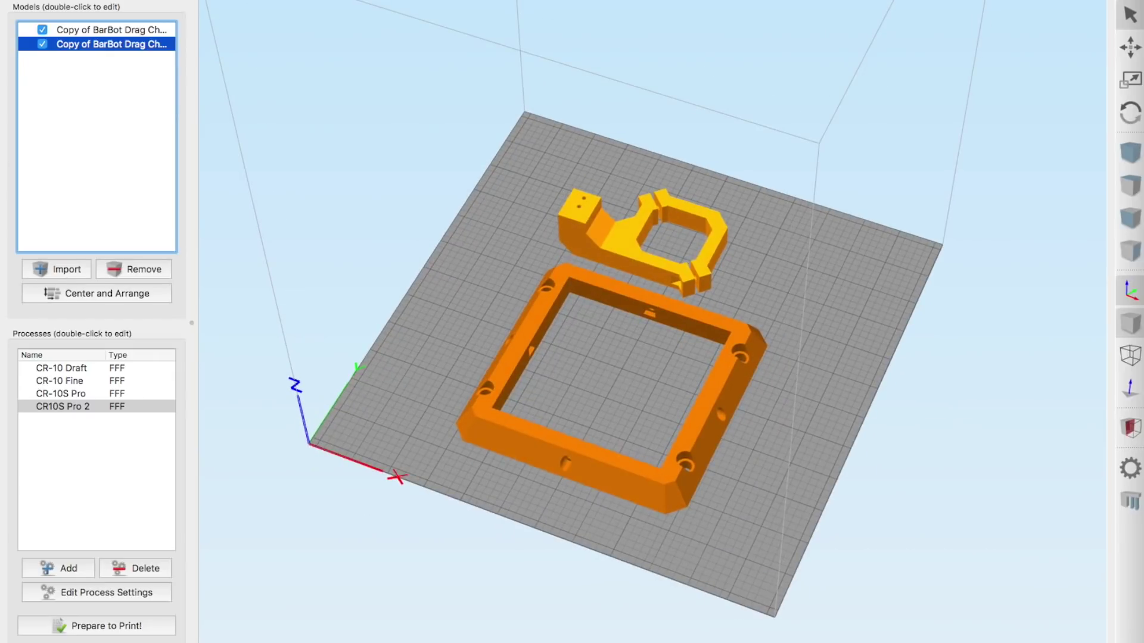
{"action": "key", "text": "ctrl+a"}
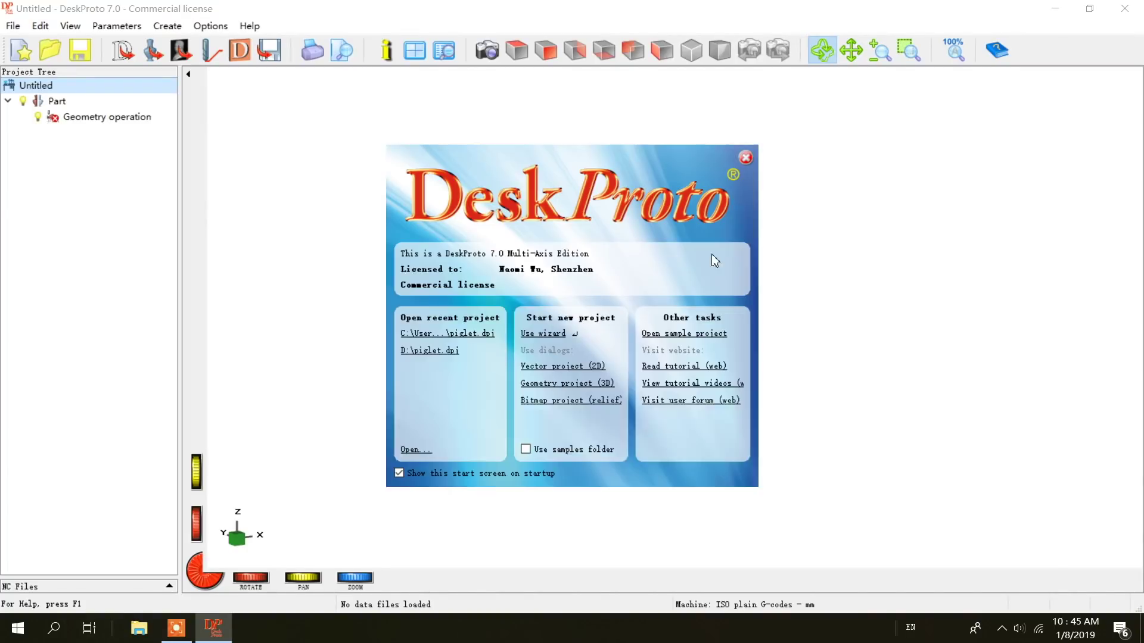
Step: Dismiss the DeskProto start screen
{"action": "left_click", "coordinate": [746, 159]}
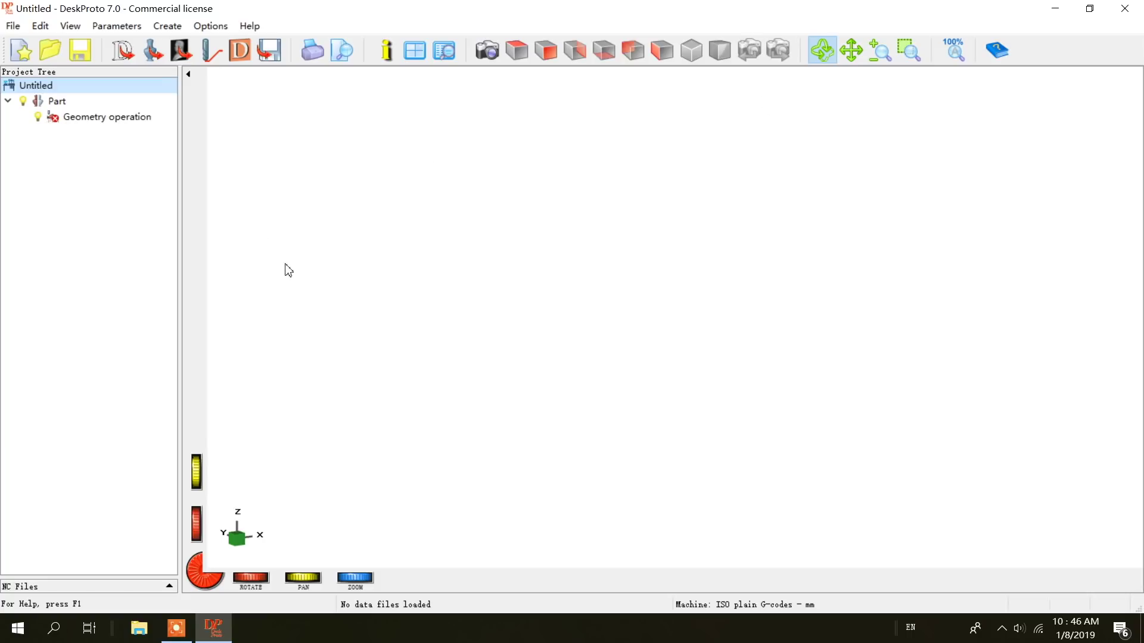
Step: Open the machine definitions library from the Options menu, acknowledging the warning
{"action": "left_click", "coordinate": [218, 27]}
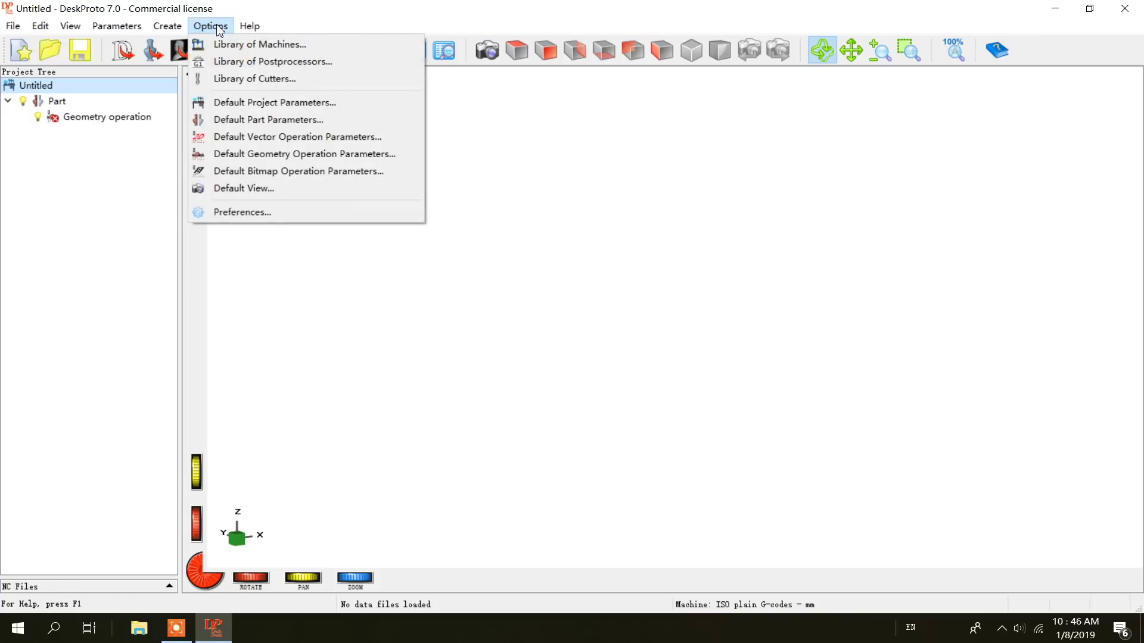
{"action": "left_click", "coordinate": [246, 48]}
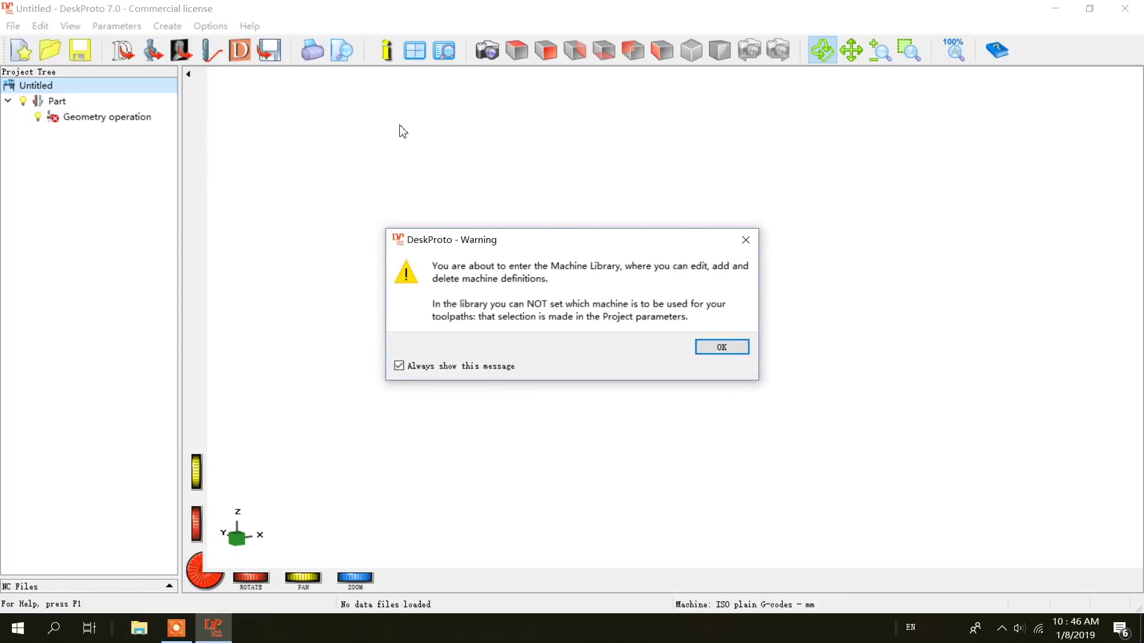
{"action": "left_click", "coordinate": [720, 347]}
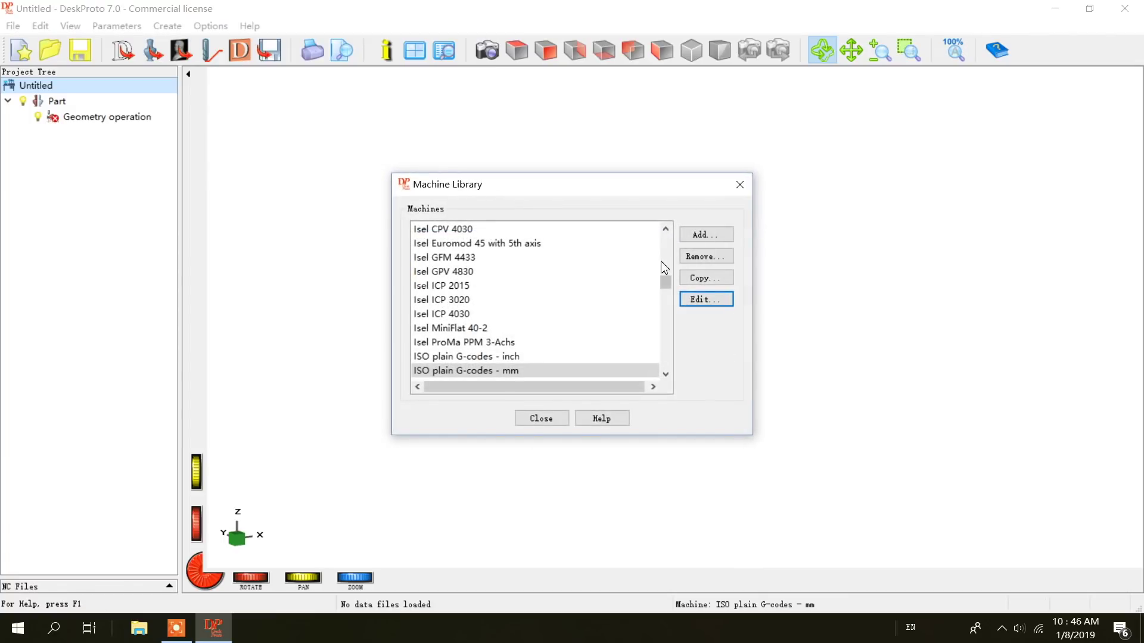
{"action": "scroll", "coordinate": [623, 288], "scroll_direction": "down", "scroll_amount": 12}
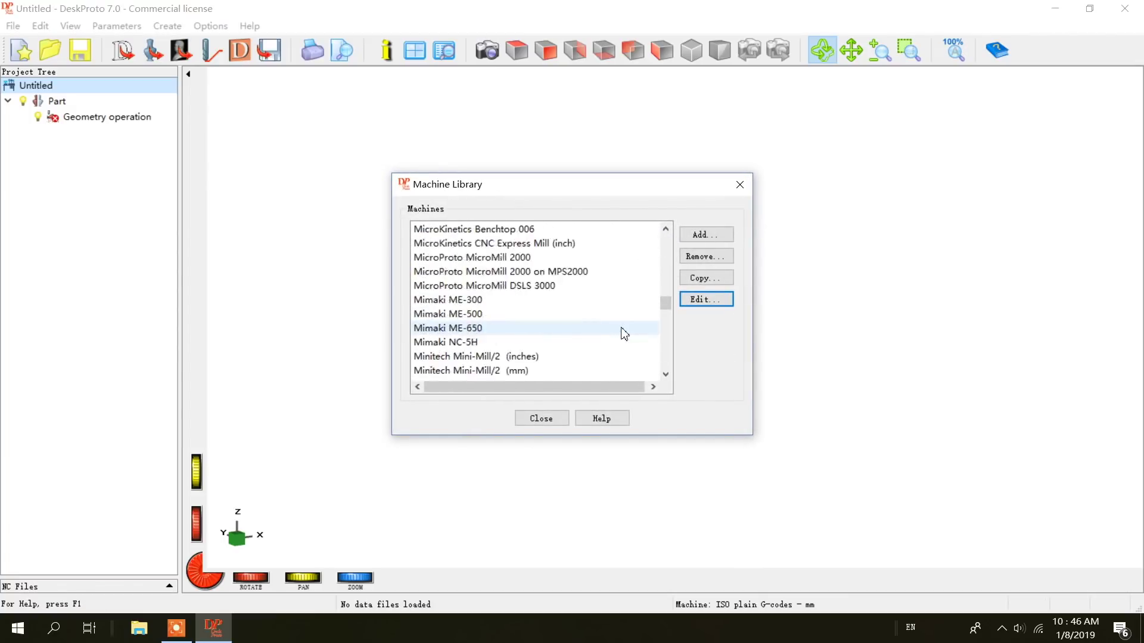
{"action": "scroll", "coordinate": [624, 334], "scroll_direction": "down", "scroll_amount": 20}
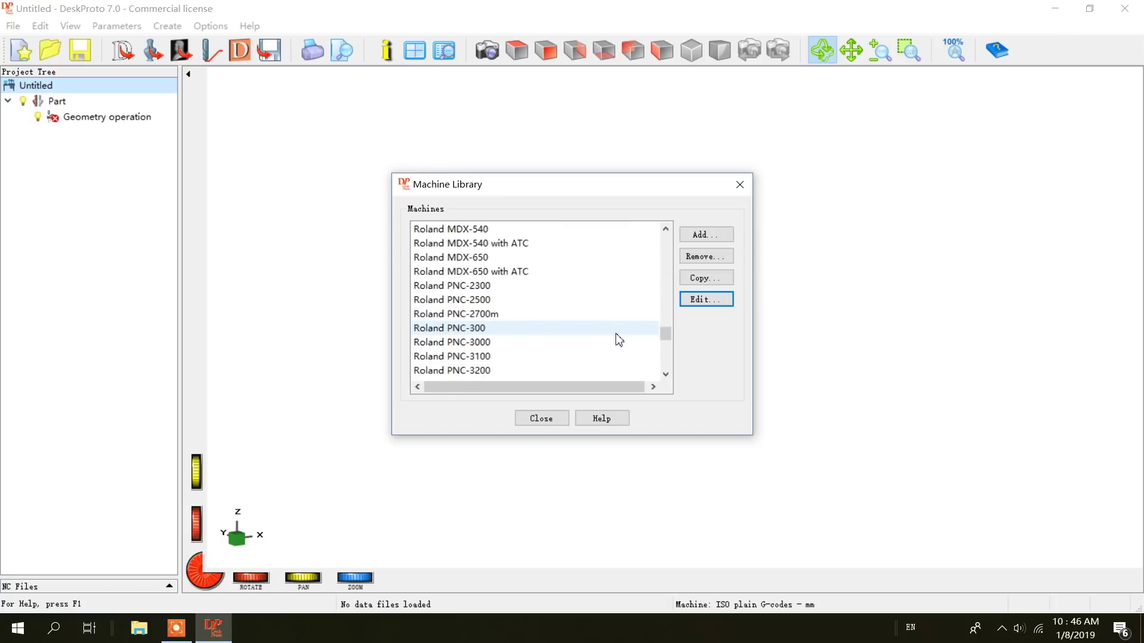
{"action": "scroll", "coordinate": [620, 339], "scroll_direction": "down", "scroll_amount": 10}
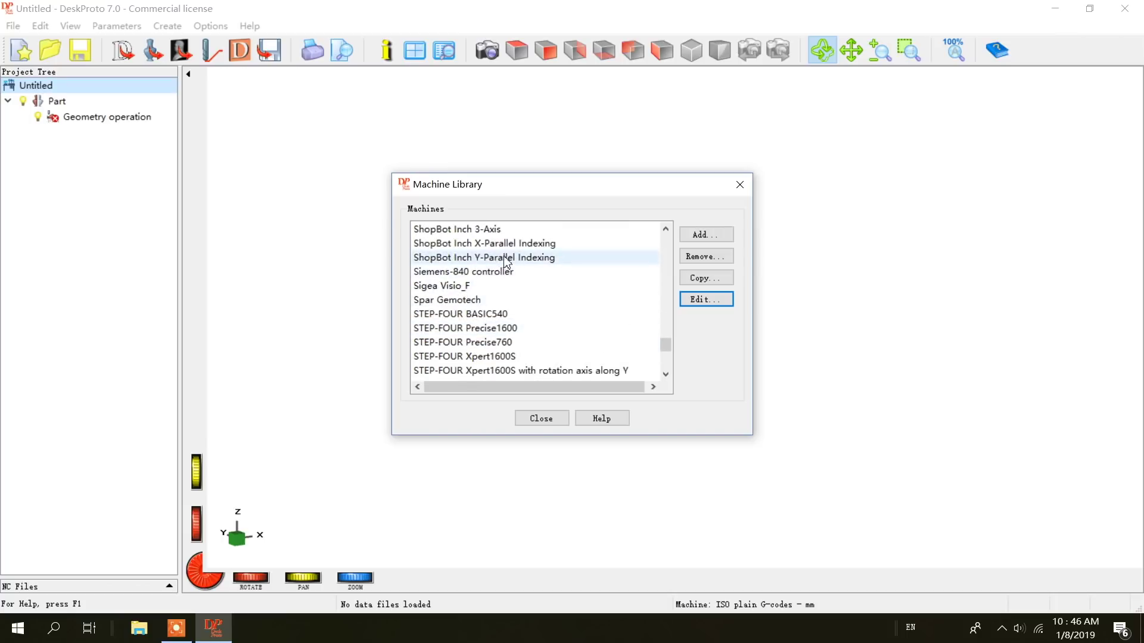
{"action": "scroll", "coordinate": [505, 262], "scroll_direction": "up", "scroll_amount": 5}
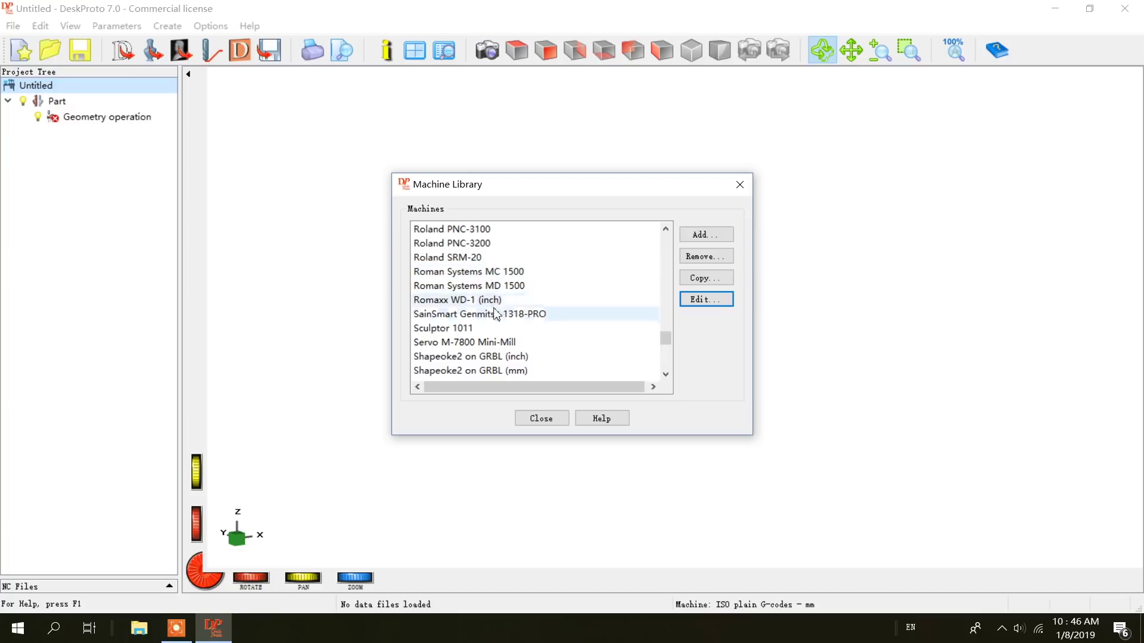
Step: Edit the SainSmart Genmitsu 1318-PRO machine, keeping the GRBL (Arduino) - mm postprocessor, and close the library
{"action": "left_click", "coordinate": [494, 314]}
{"action": "left_click", "coordinate": [706, 299]}
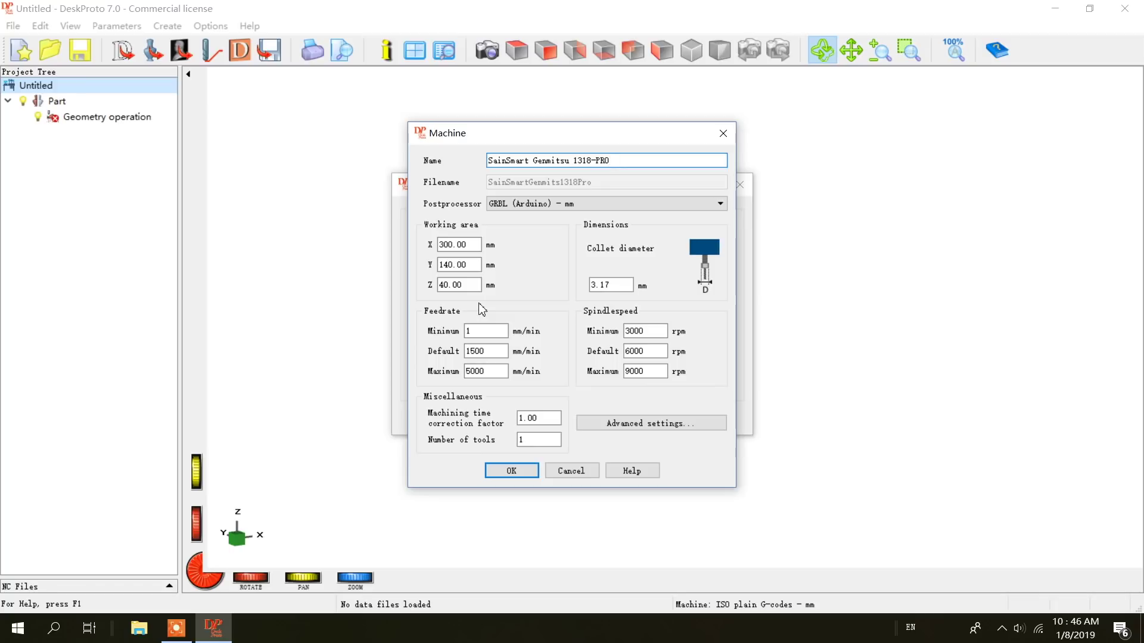
{"action": "left_click", "coordinate": [632, 203]}
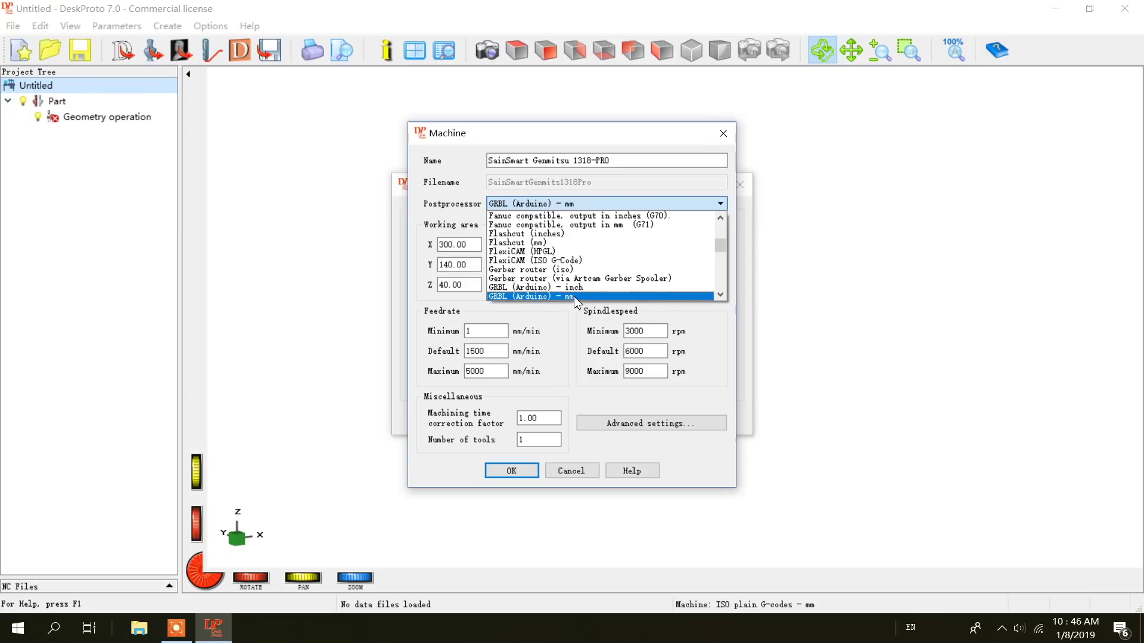
{"action": "left_click", "coordinate": [576, 296]}
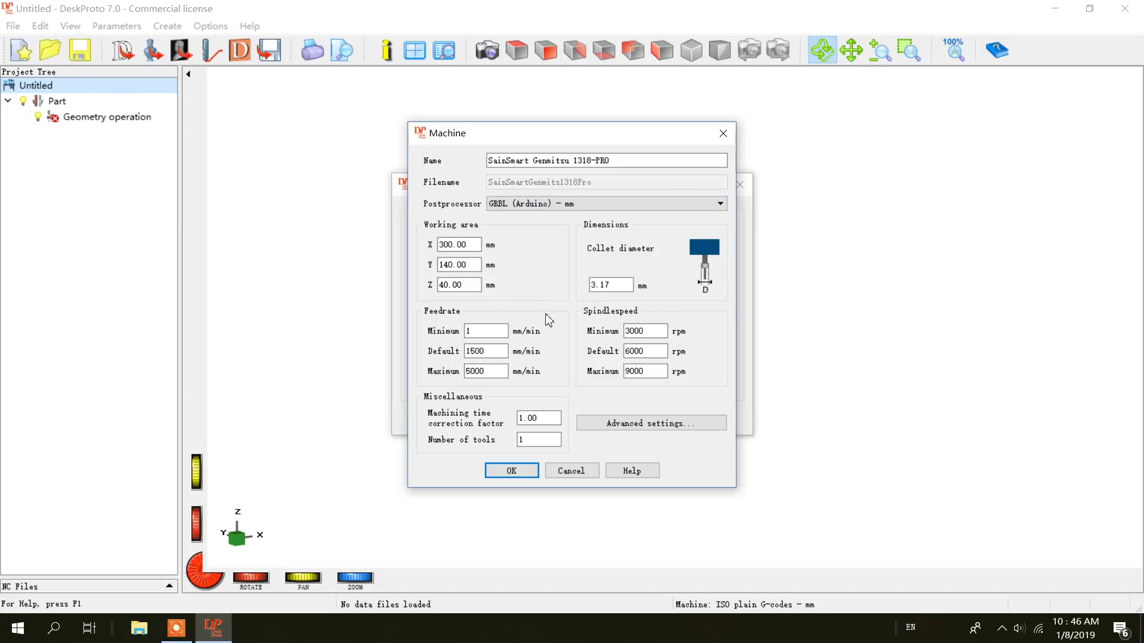
{"action": "left_click", "coordinate": [528, 474]}
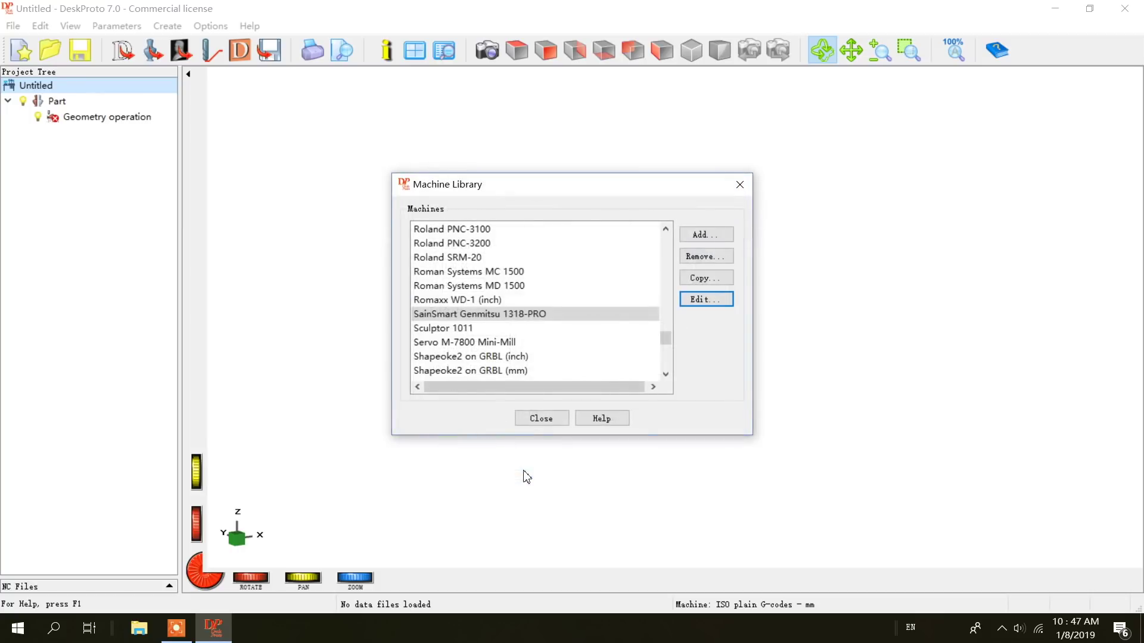
{"action": "left_click", "coordinate": [552, 421]}
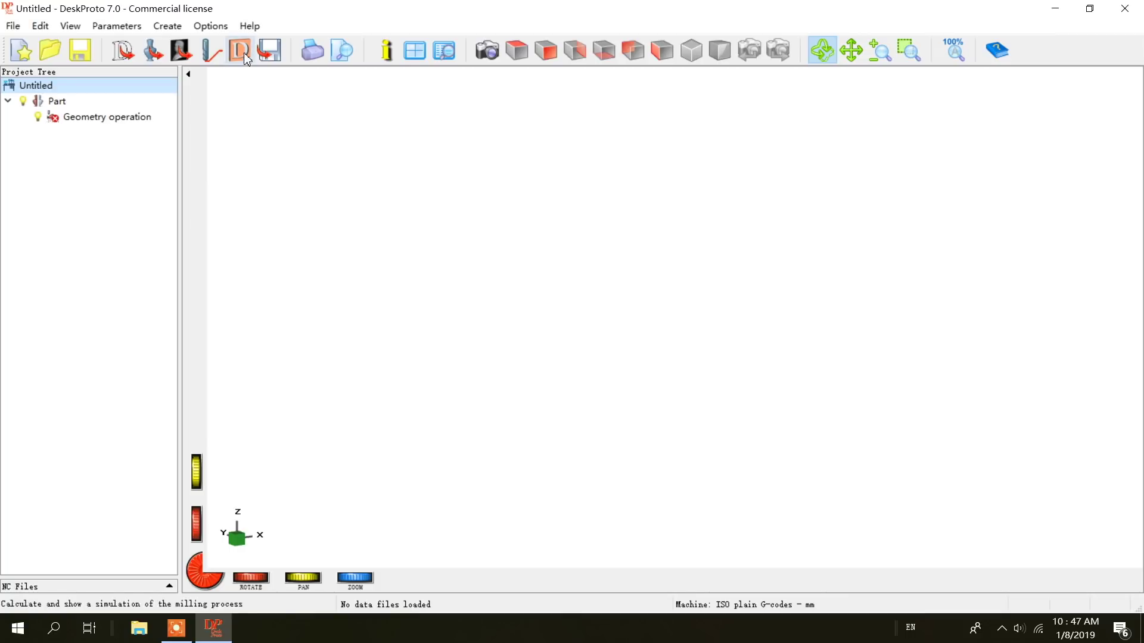
Step: Load CNC-Piggie.stl from the Desktop and orbit to look down on the two pigs
{"action": "left_click", "coordinate": [151, 54]}
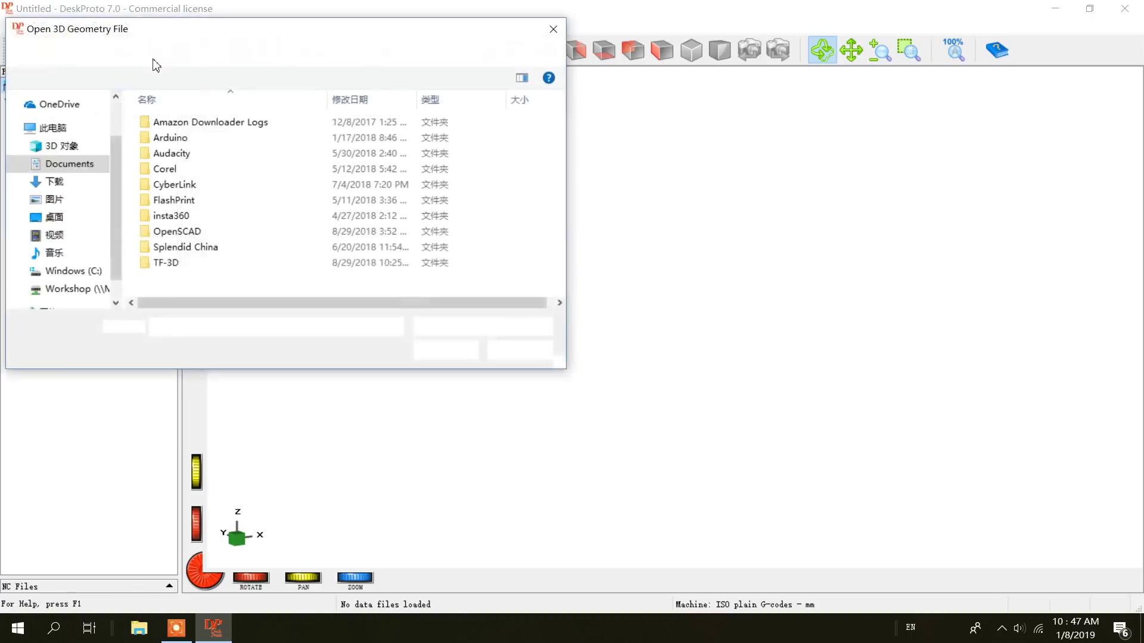
{"action": "scroll", "coordinate": [80, 258], "scroll_direction": "down", "scroll_amount": 1}
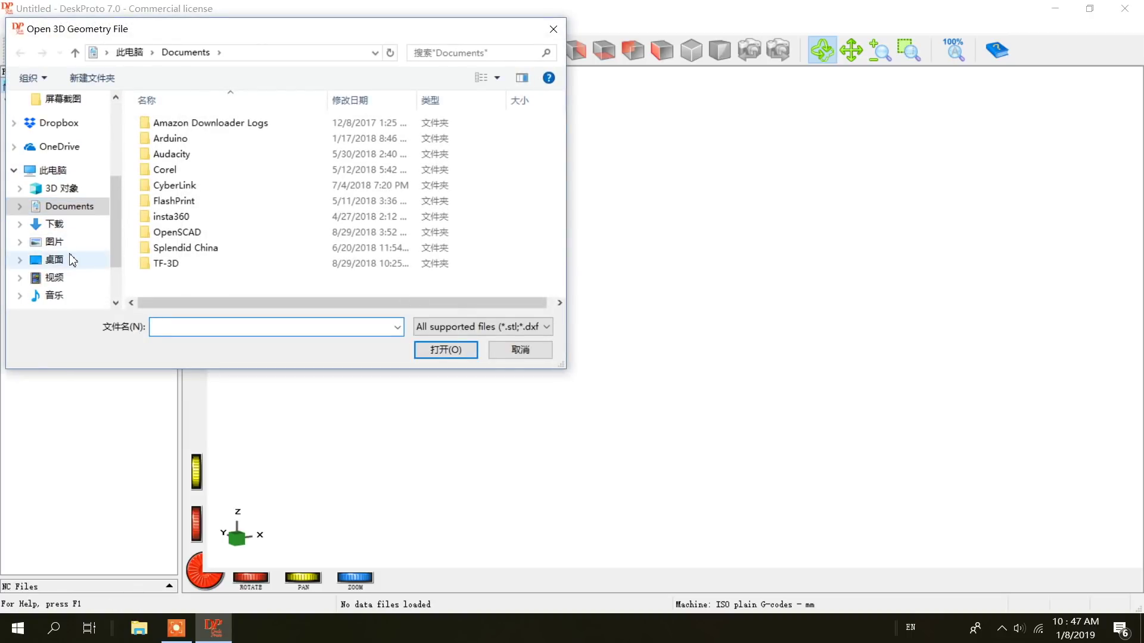
{"action": "left_click", "coordinate": [74, 259]}
{"action": "double_click", "coordinate": [182, 138]}
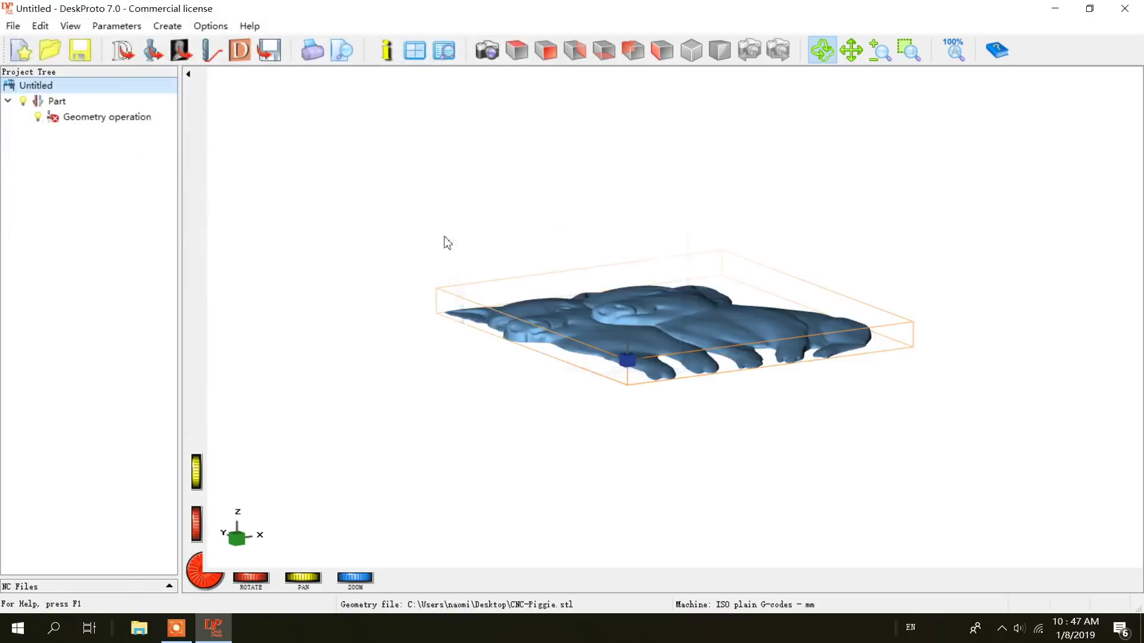
{"action": "left_click_drag", "start_coordinate": [683, 318], "coordinate": [811, 394]}
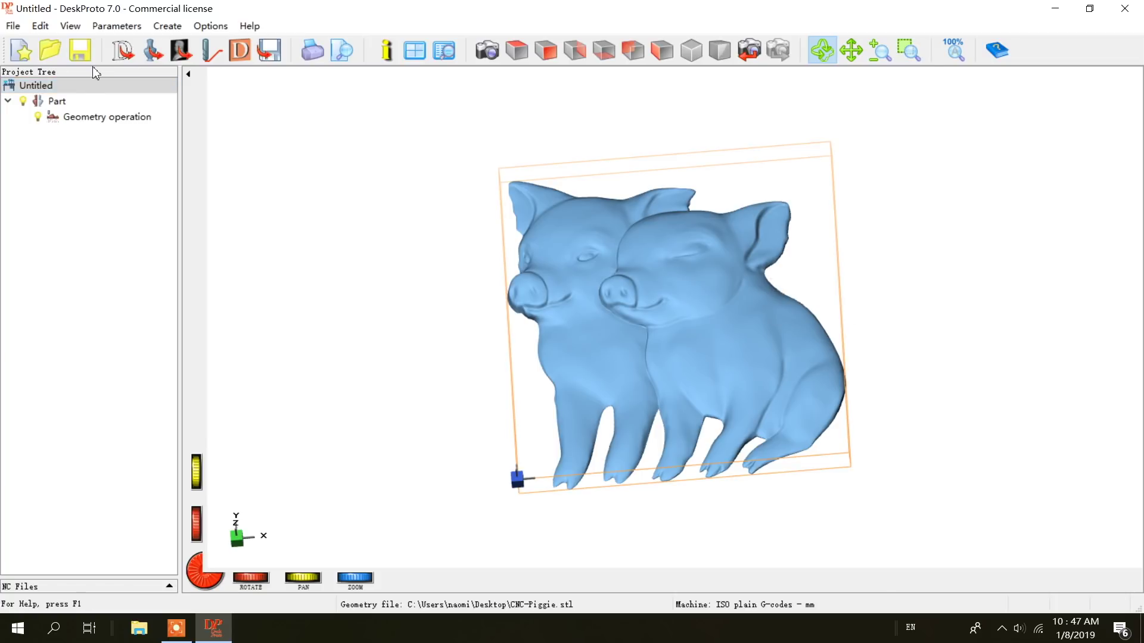
Step: Scale the pig part uniformly by dimensions in mm, entering 100 for Y
{"action": "double_click", "coordinate": [84, 102]}
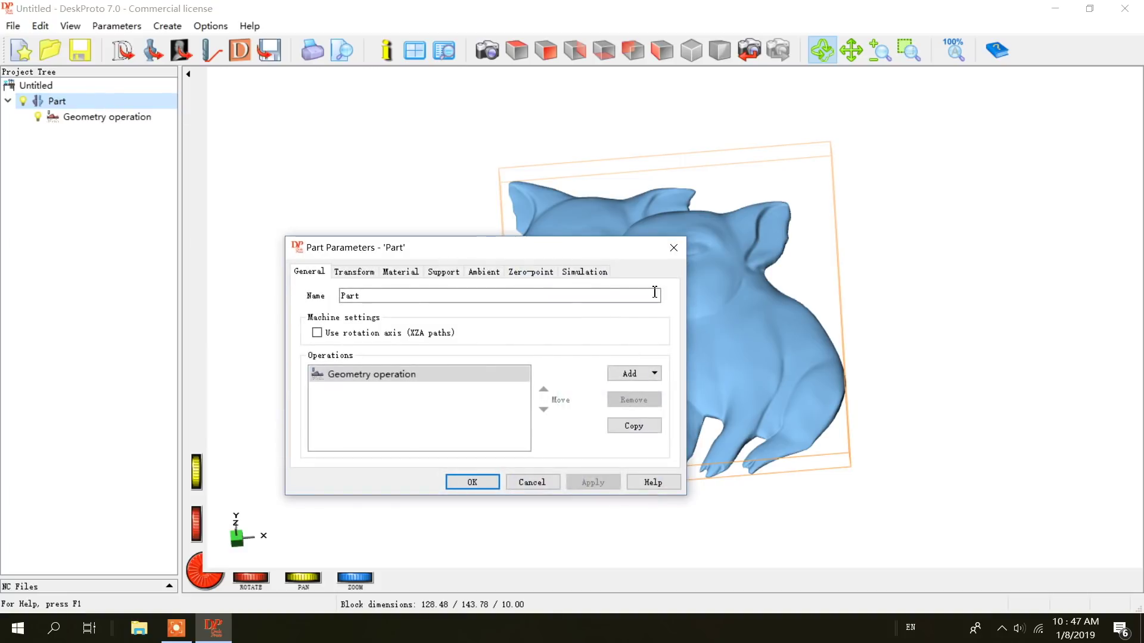
{"action": "left_click", "coordinate": [359, 272]}
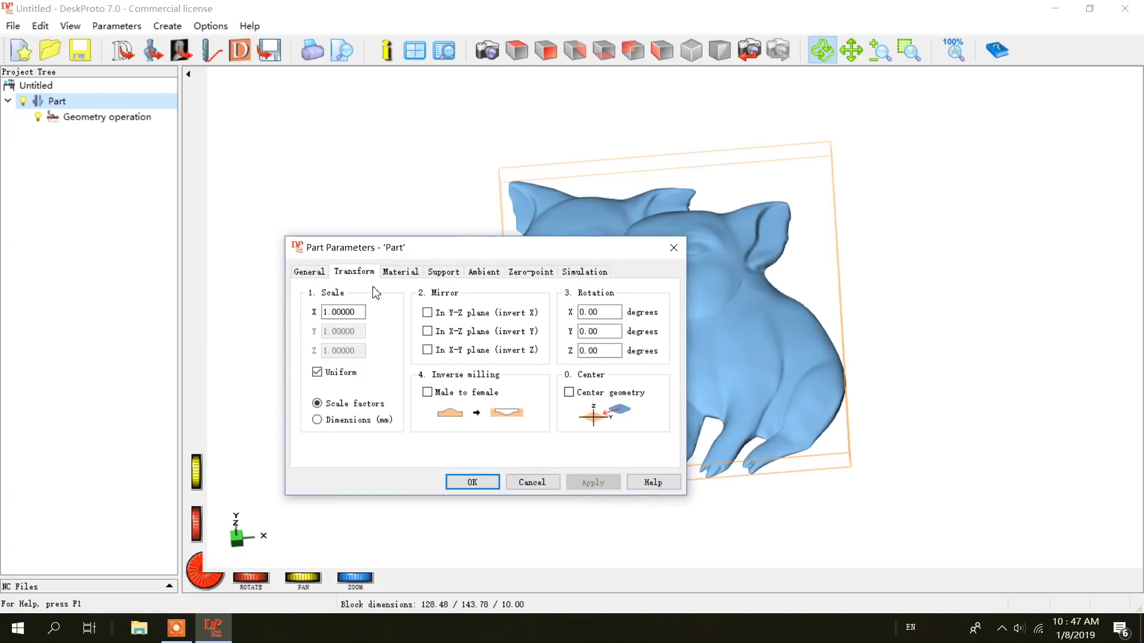
{"action": "left_click", "coordinate": [341, 312]}
{"action": "left_click", "coordinate": [320, 420]}
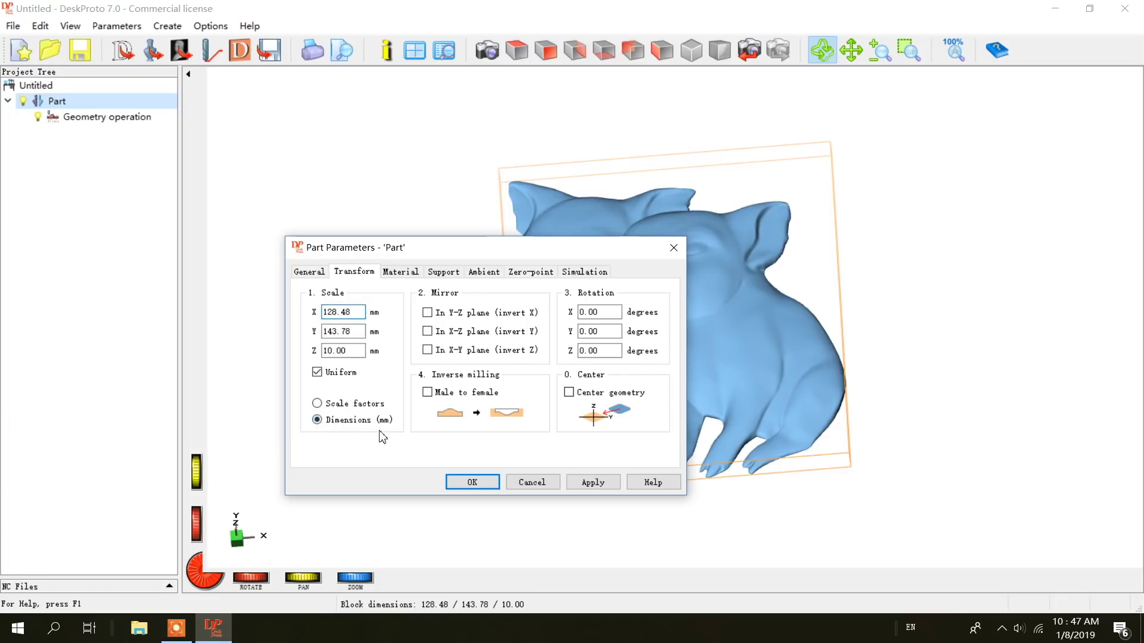
{"action": "left_click", "coordinate": [360, 331]}
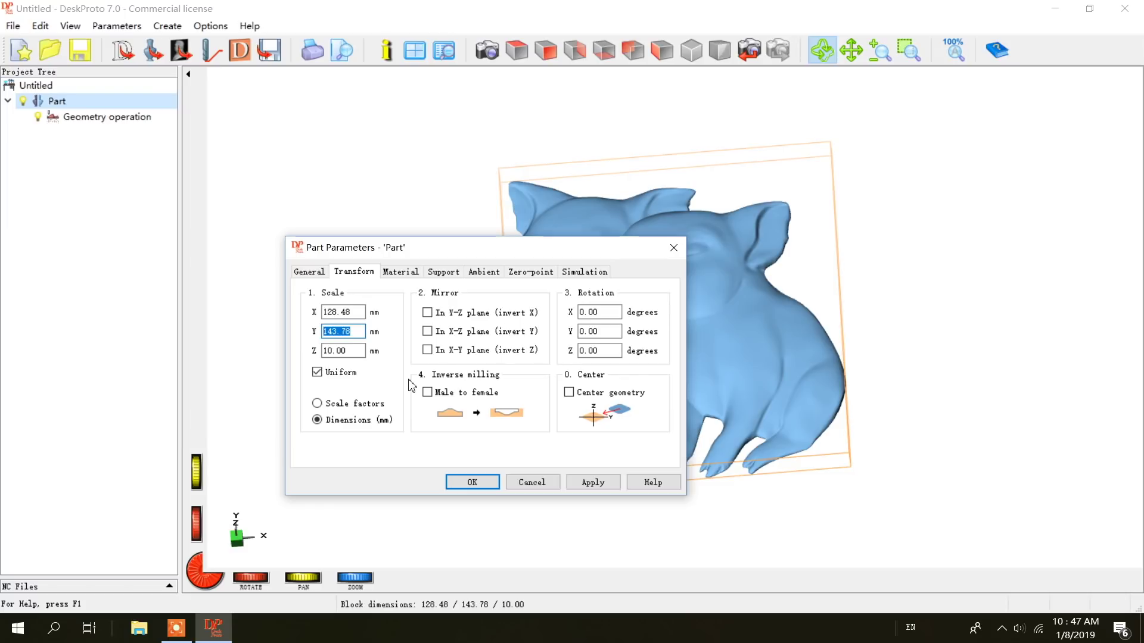
{"action": "type", "text": "100"}
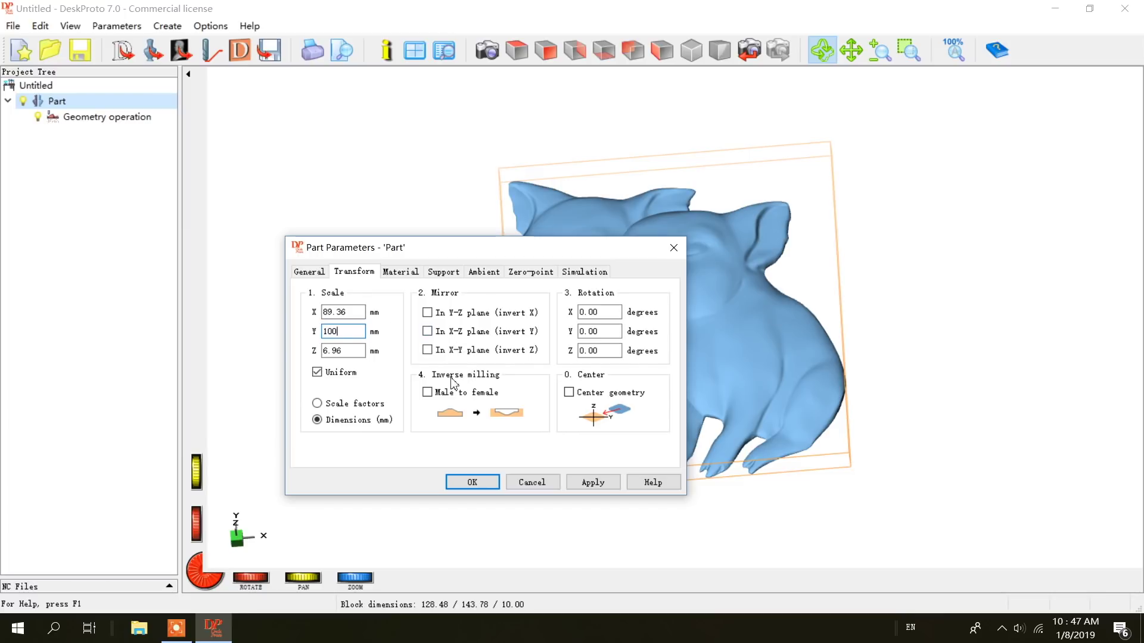
Step: Choose a custom material block and set its X range from -5 to 110 mm
{"action": "left_click", "coordinate": [400, 272]}
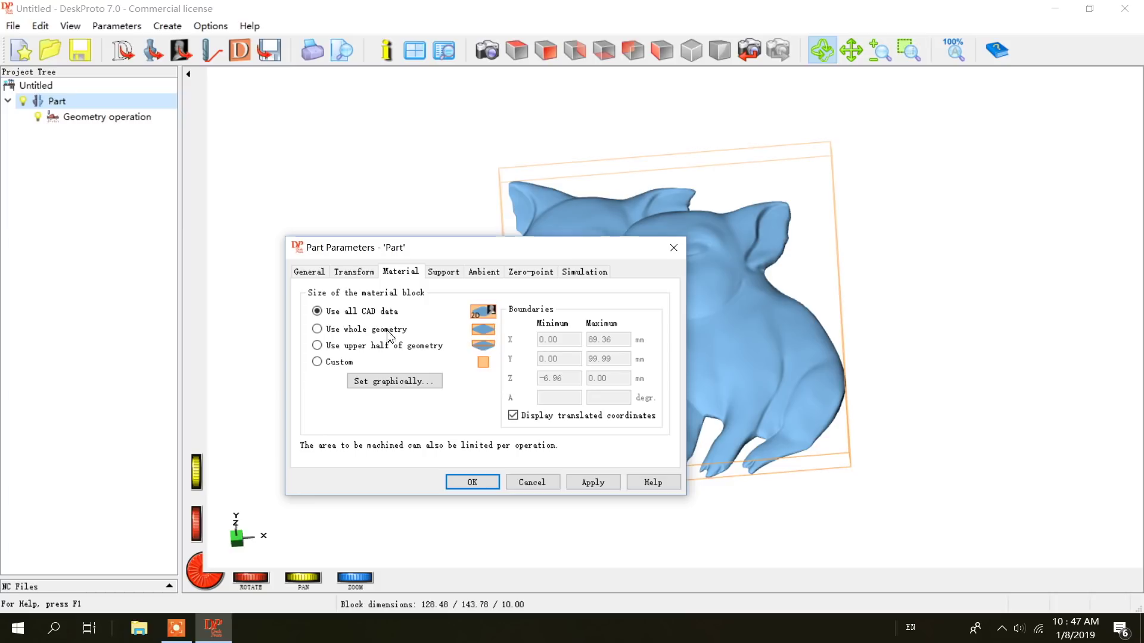
{"action": "left_click", "coordinate": [325, 363]}
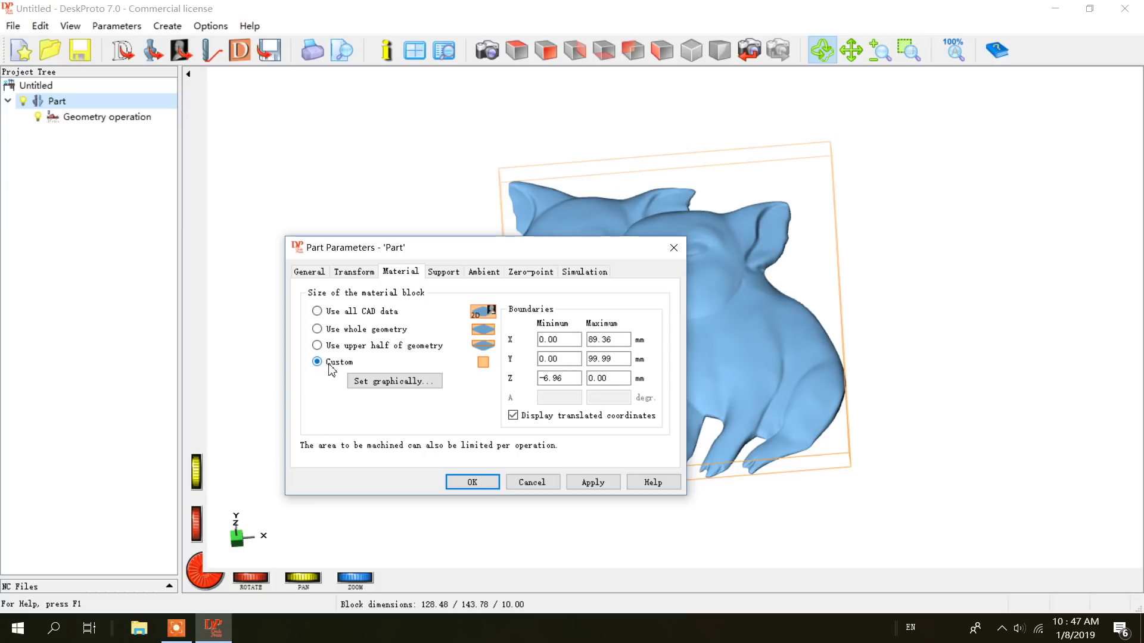
{"action": "left_click", "coordinate": [400, 381]}
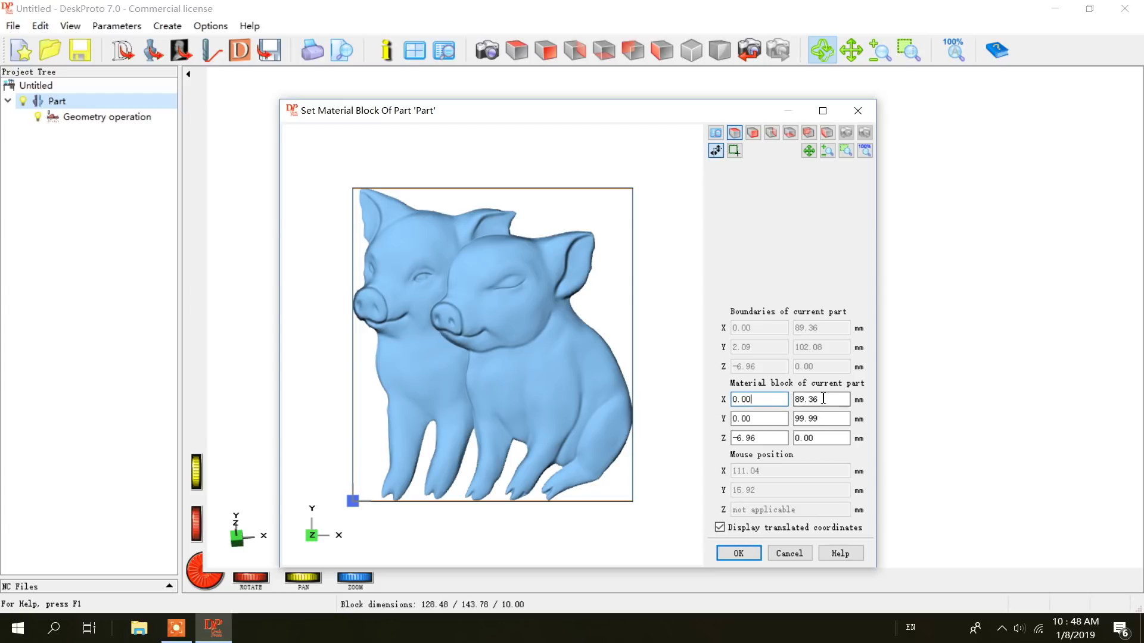
{"action": "key", "text": "Tab"}
{"action": "type", "text": "110"}
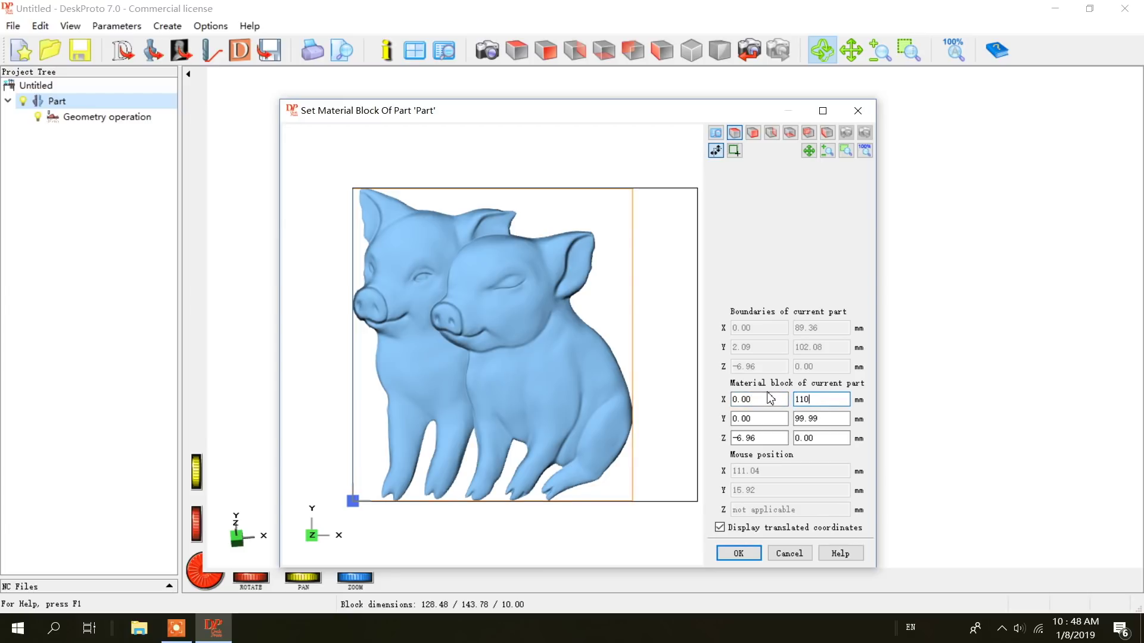
{"action": "key", "text": "shift+Tab"}
{"action": "type", "text": "-5"}
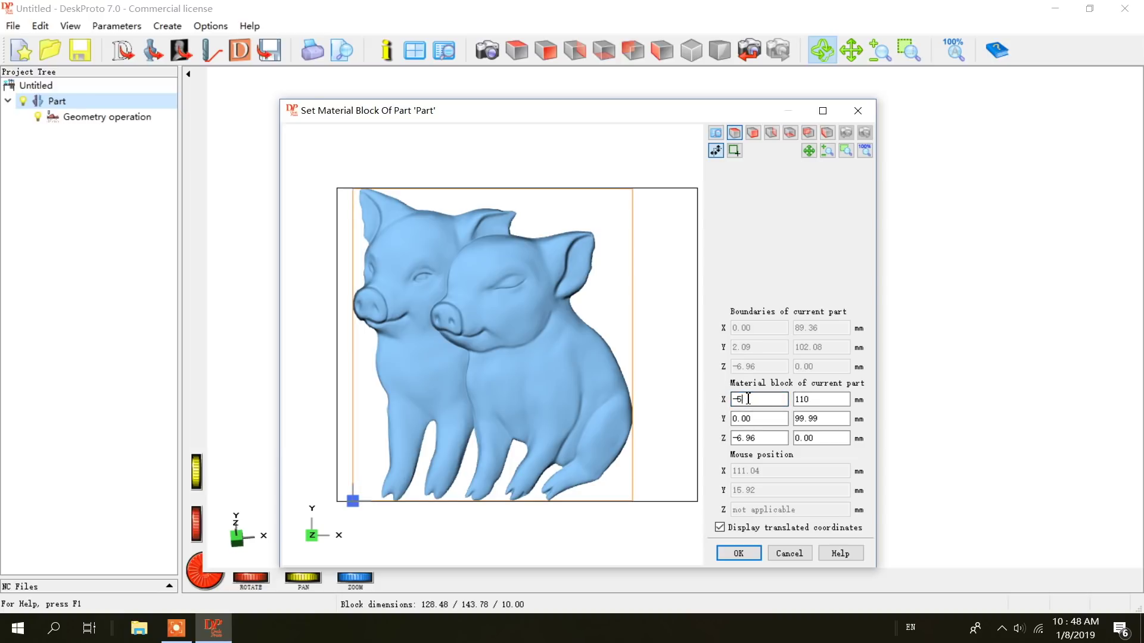
{"action": "left_click", "coordinate": [797, 405]}
Step: Set the material block's Y range from -5 to 110 mm and confirm
{"action": "key", "text": "Tab"}
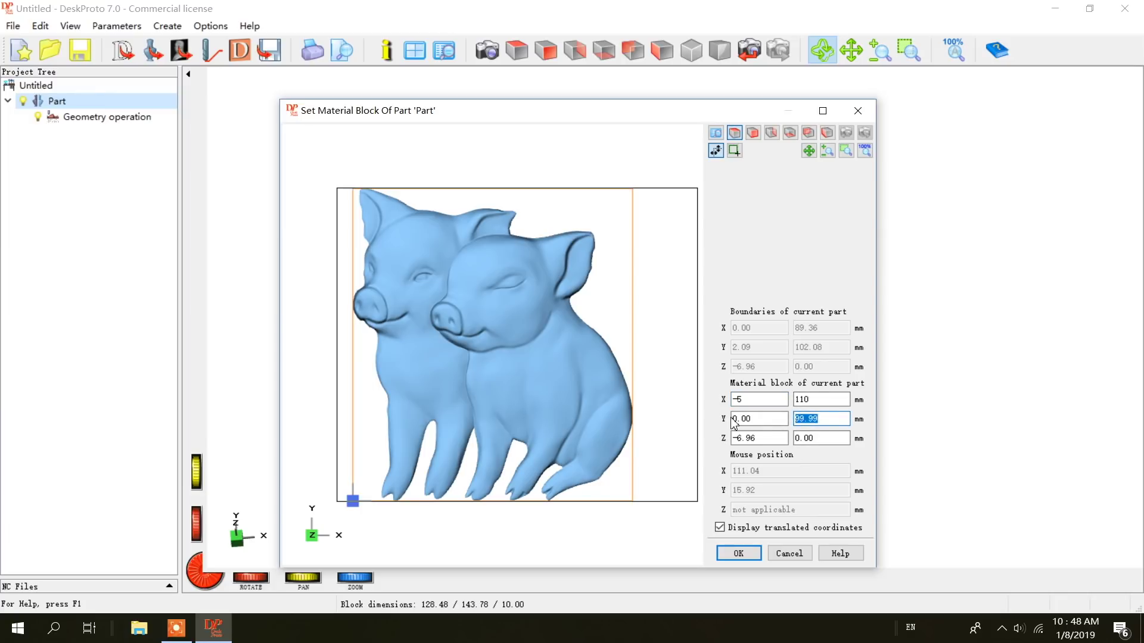
{"action": "type", "text": "110"}
{"action": "key", "text": "shift+Tab"}
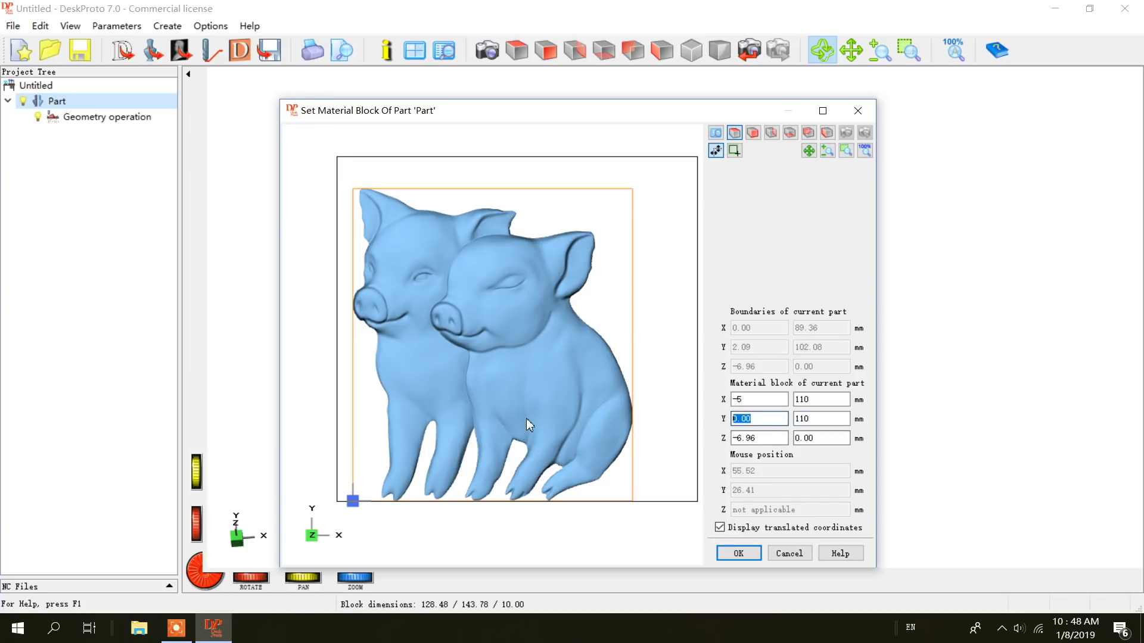
{"action": "type", "text": "-5"}
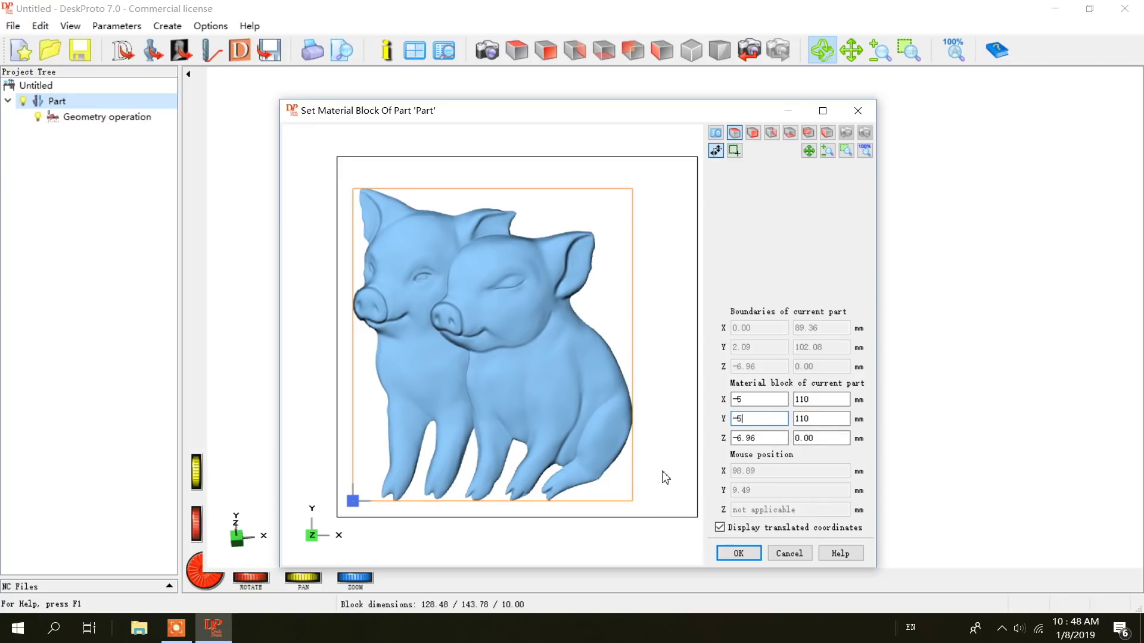
{"action": "left_click", "coordinate": [751, 558]}
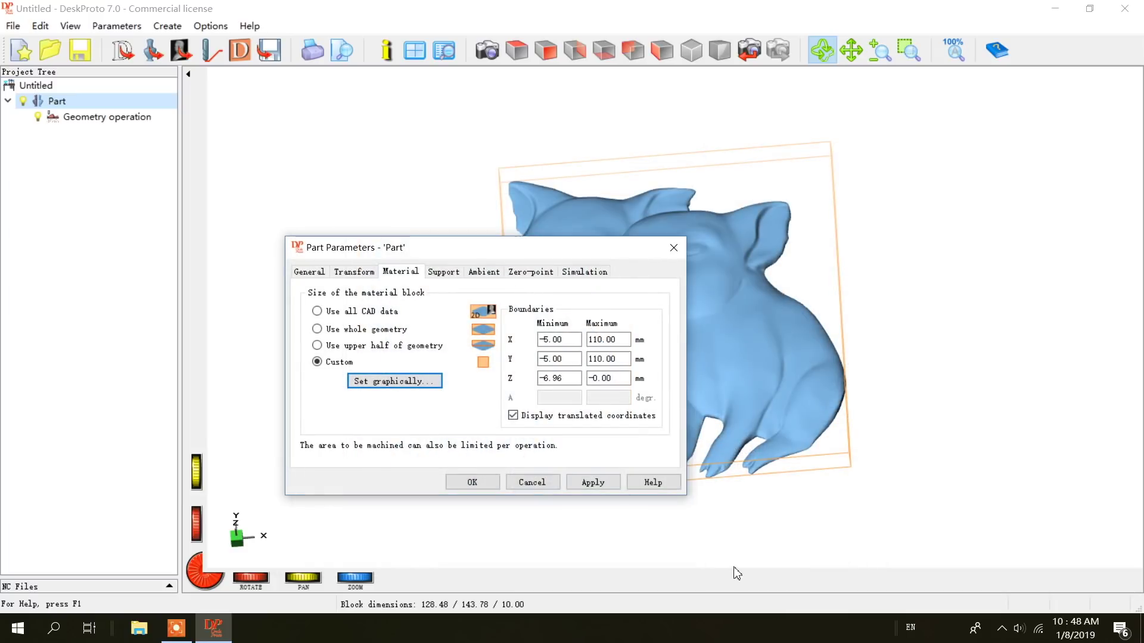
Step: Review the Support, Ambient, Zero-point and Simulation tabs, then apply the 115 × 115 × 6.96 mm block
{"action": "left_click", "coordinate": [458, 278]}
{"action": "left_click", "coordinate": [475, 276]}
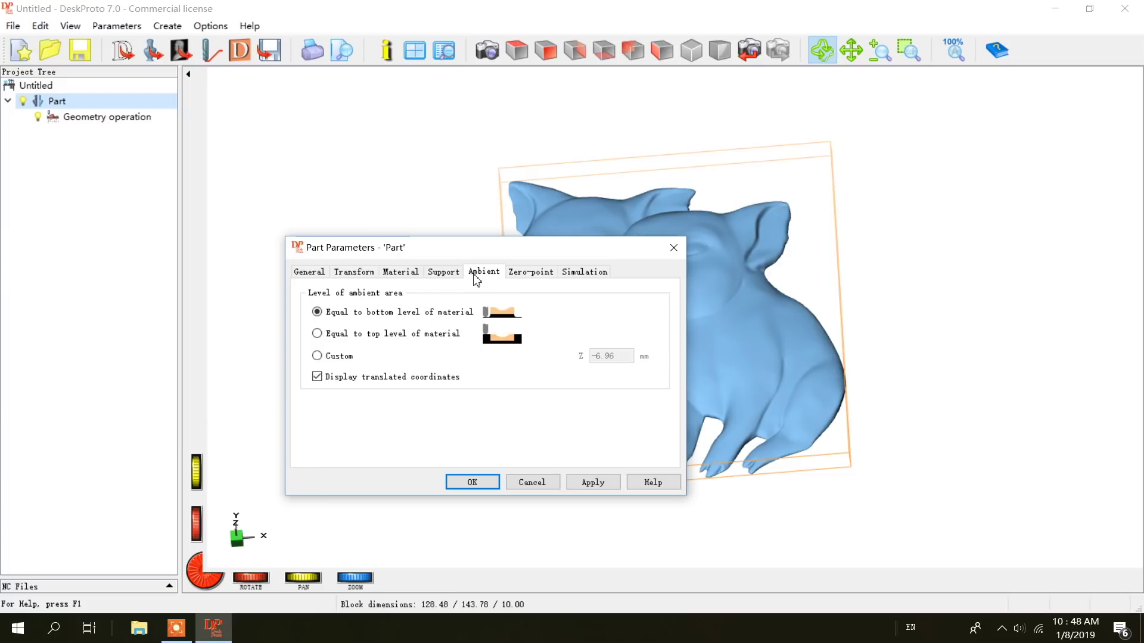
{"action": "left_click", "coordinate": [522, 279]}
{"action": "left_click", "coordinate": [565, 277]}
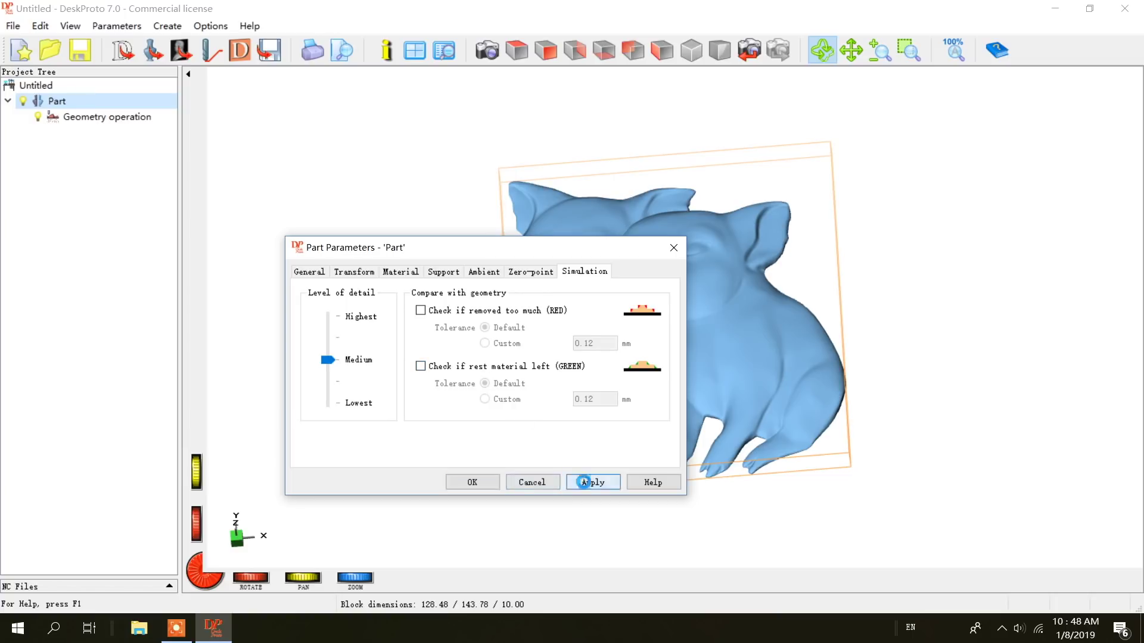
{"action": "left_click", "coordinate": [590, 481]}
Step: Close Part Parameters and give the Geometry operation the Conic 123waxRing cutter (20 degr incl)
{"action": "left_click", "coordinate": [472, 483]}
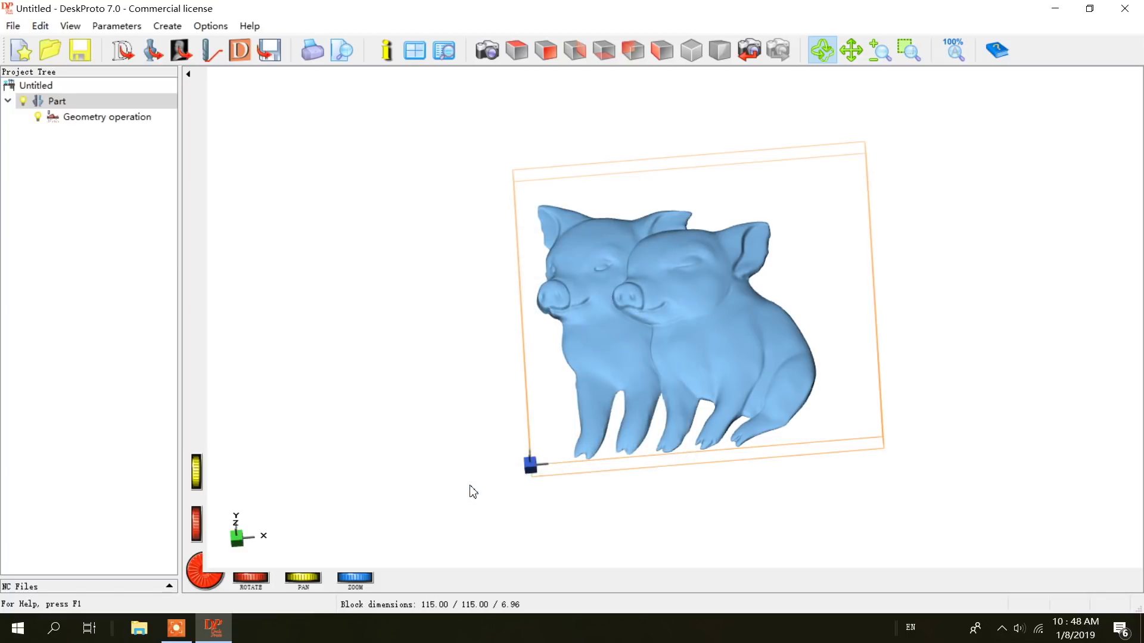
{"action": "double_click", "coordinate": [107, 118]}
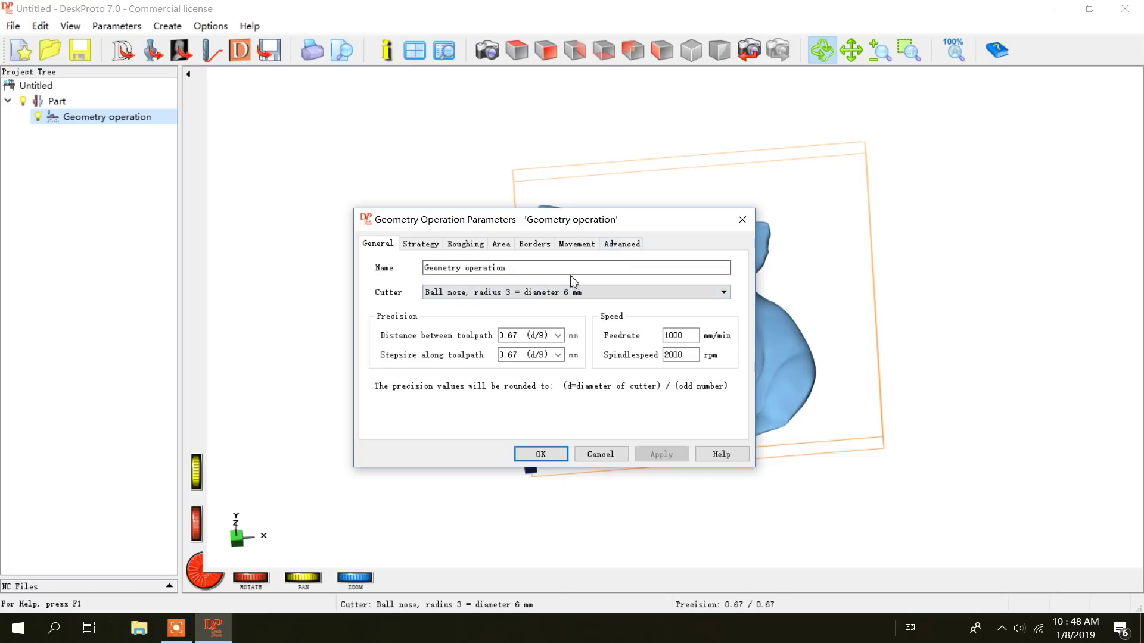
{"action": "left_click", "coordinate": [566, 290]}
{"action": "scroll", "coordinate": [510, 340], "scroll_direction": "down", "scroll_amount": 2}
{"action": "scroll", "coordinate": [509, 340], "scroll_direction": "up", "scroll_amount": 2}
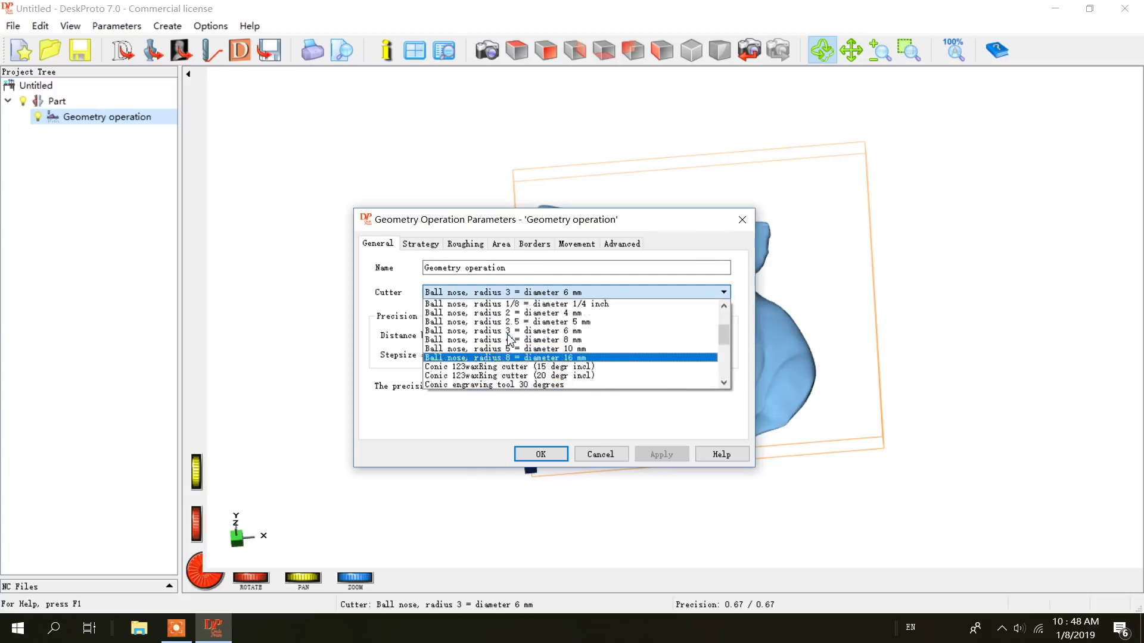
{"action": "left_click", "coordinate": [464, 377]}
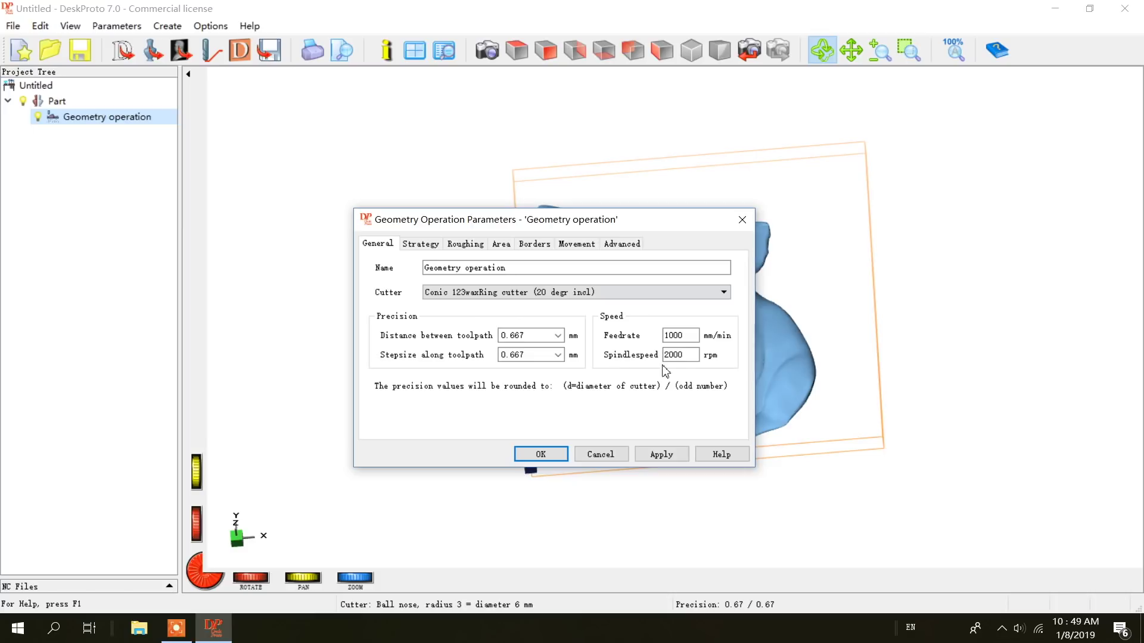
Step: Set spindlespeed 6000 rpm, feedrate 200 mm/min, and 0.35 (d/9) toolpath distance and stepsize
{"action": "double_click", "coordinate": [682, 355]}
{"action": "type", "text": "6"}
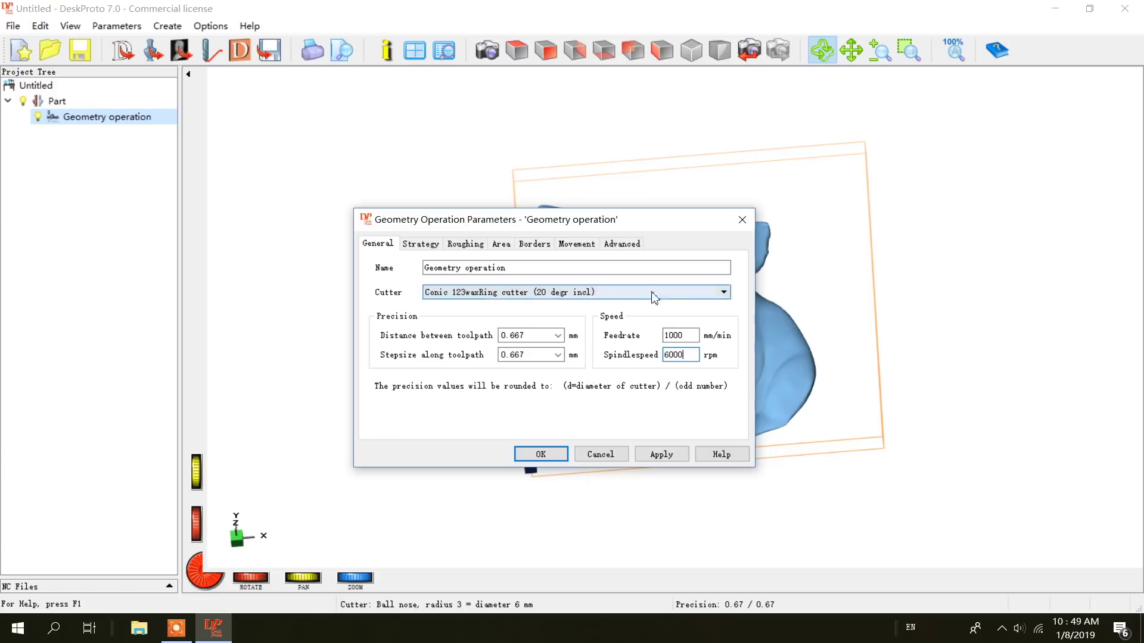
{"action": "double_click", "coordinate": [676, 335]}
{"action": "type", "text": "20"}
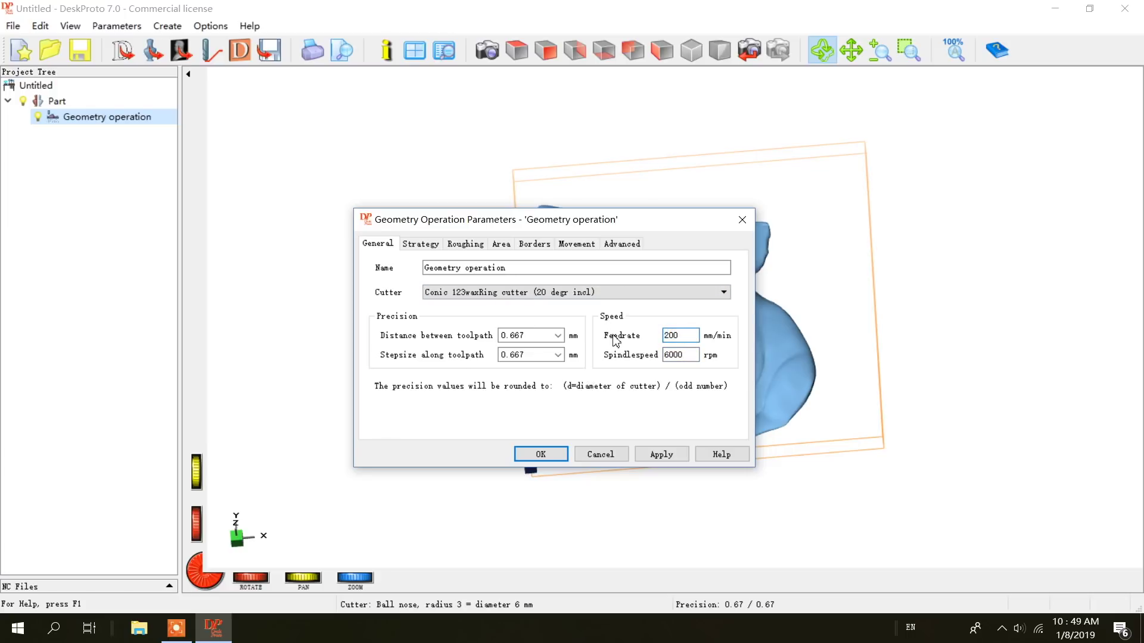
{"action": "left_click", "coordinate": [558, 337]}
{"action": "left_click", "coordinate": [544, 376]}
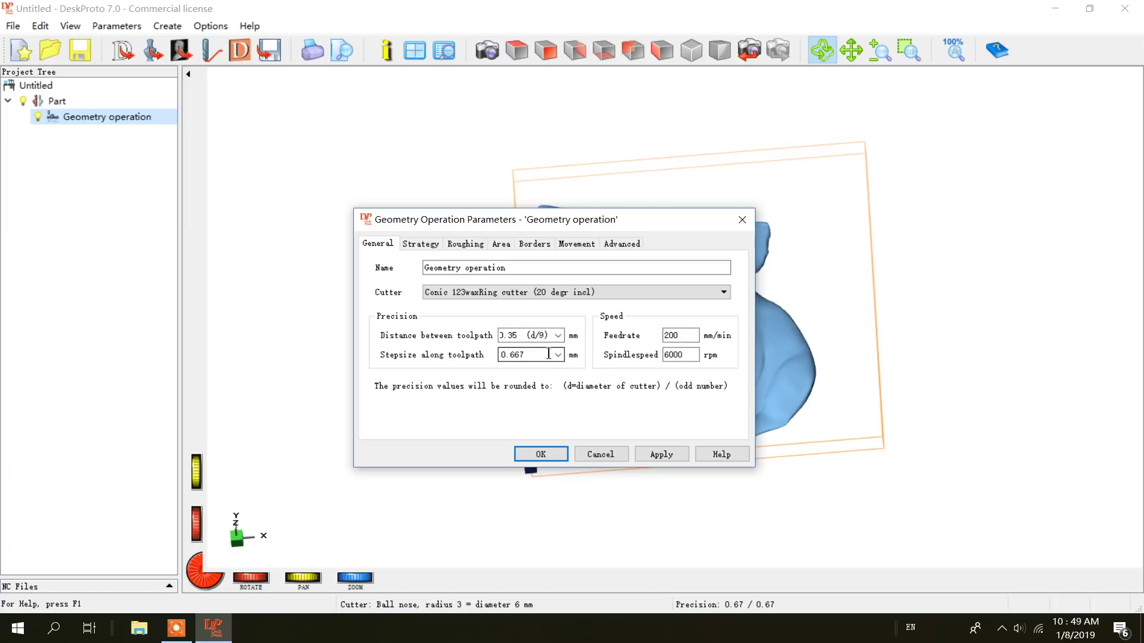
{"action": "left_click", "coordinate": [558, 355]}
{"action": "left_click", "coordinate": [537, 395]}
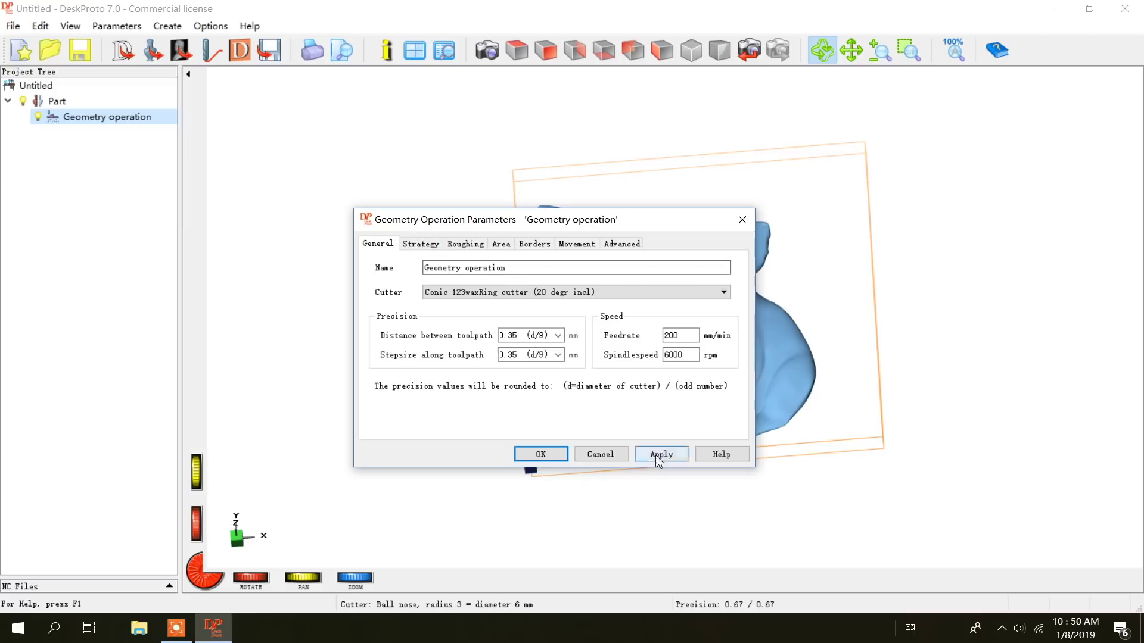
Step: Apply the settings and restrict machining to a custom 0–115 mm X/Y rectangle
{"action": "left_click", "coordinate": [659, 459]}
{"action": "left_click", "coordinate": [430, 244]}
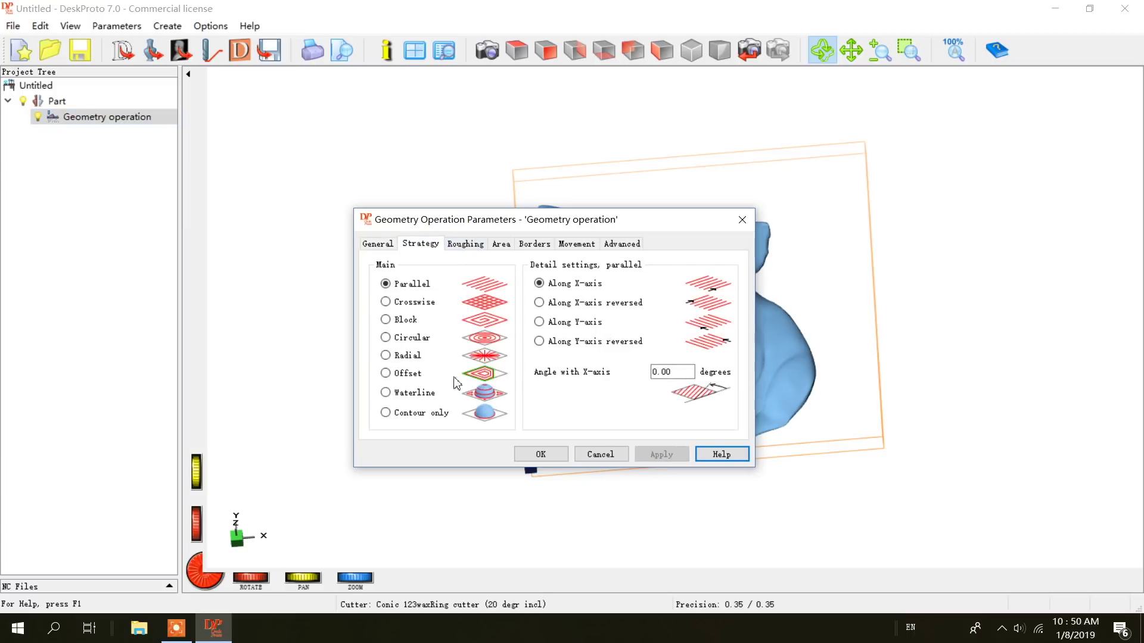
{"action": "left_click", "coordinate": [479, 250]}
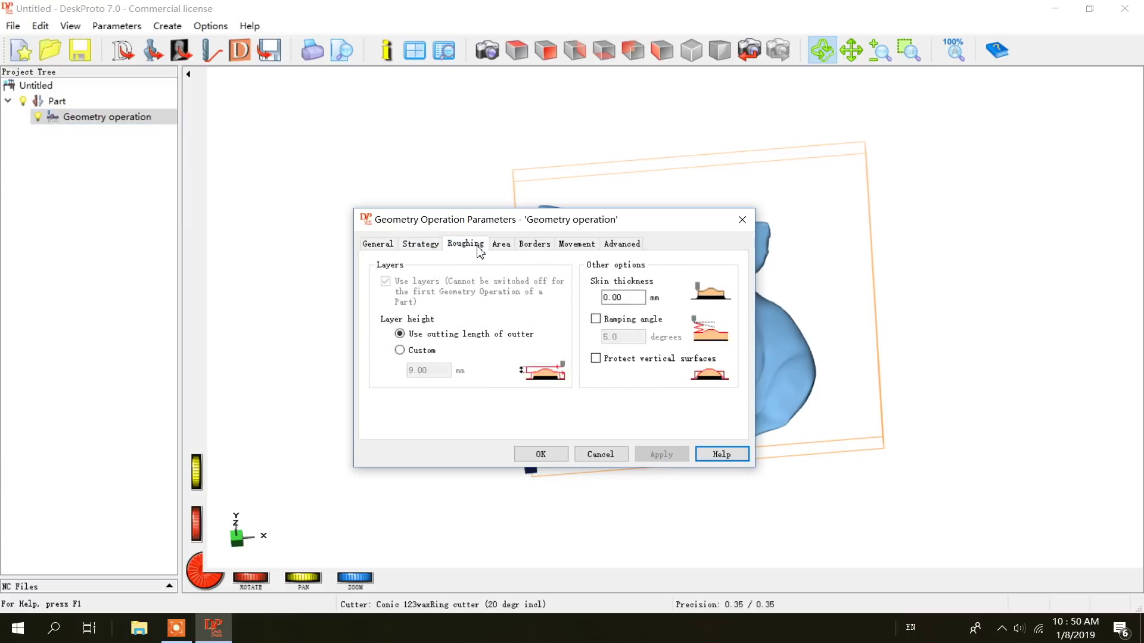
{"action": "left_click", "coordinate": [500, 245]}
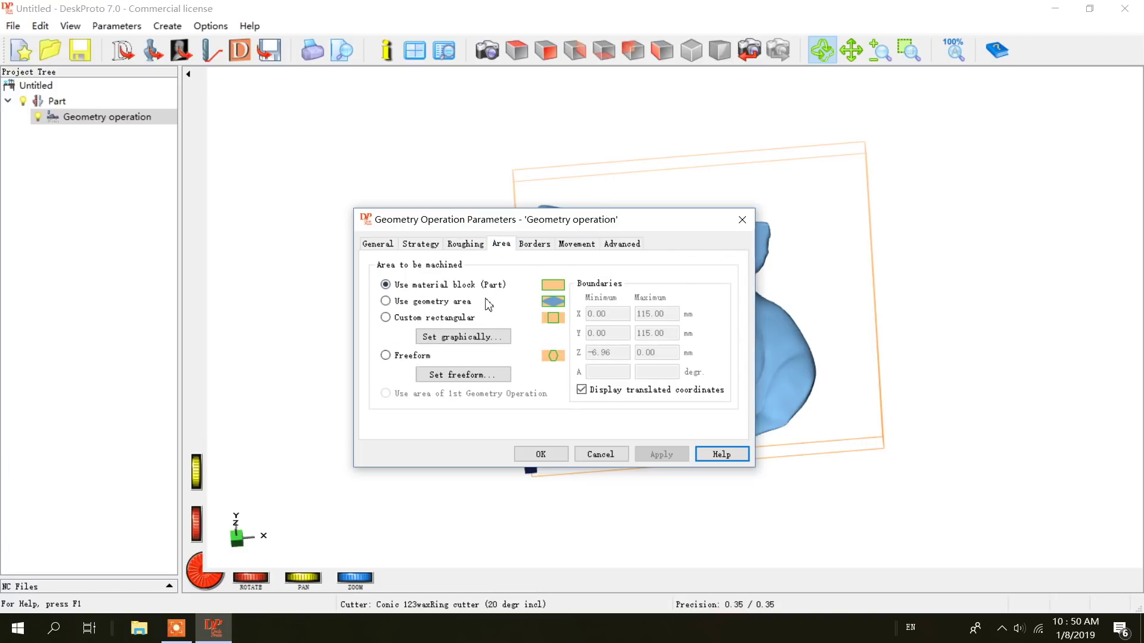
{"action": "left_click", "coordinate": [396, 315]}
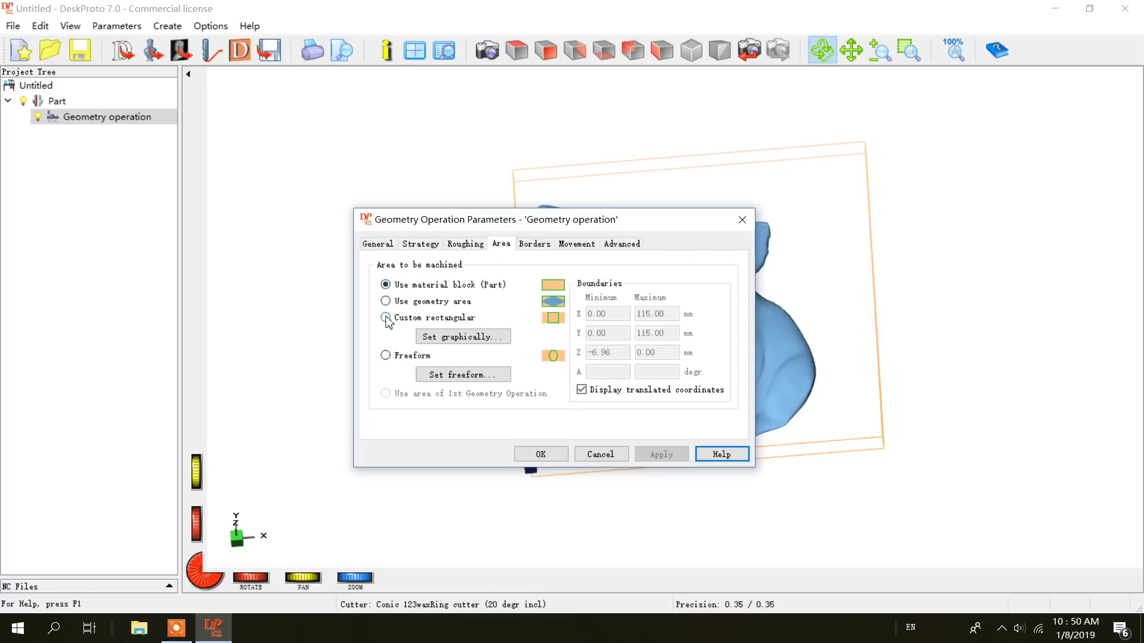
{"action": "left_click", "coordinate": [477, 338]}
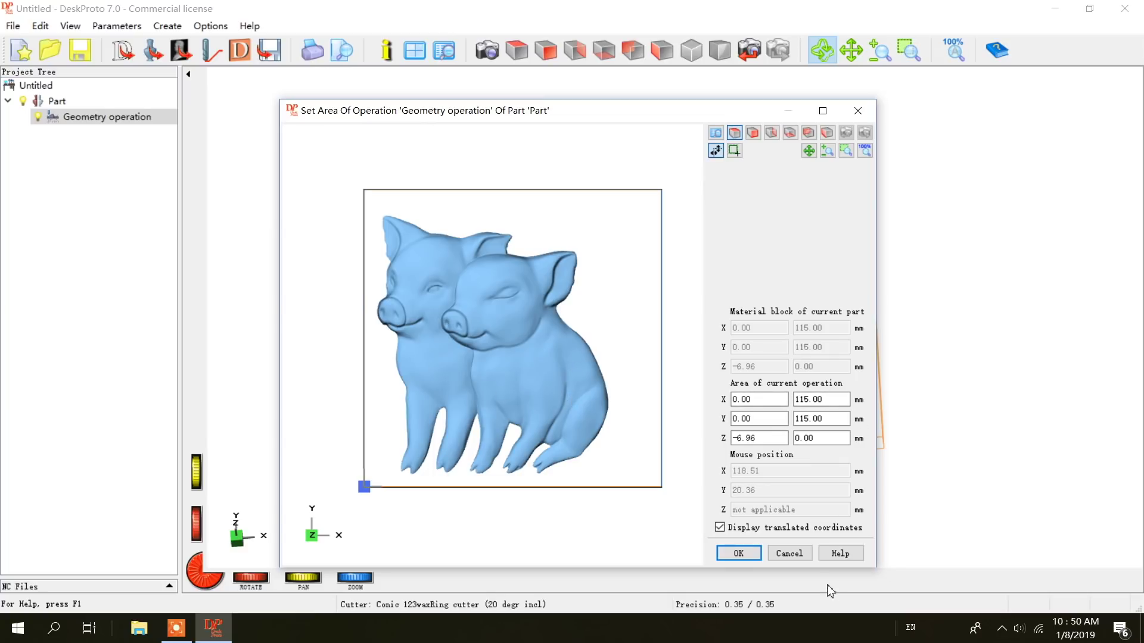
{"action": "left_click", "coordinate": [748, 554]}
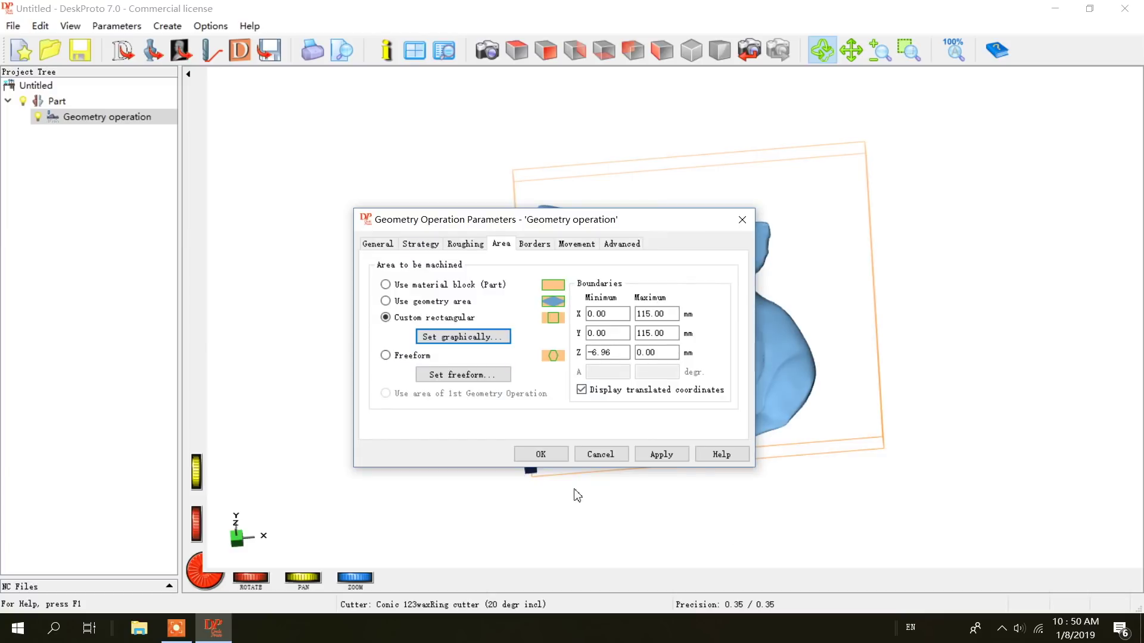
{"action": "left_click", "coordinate": [660, 455]}
{"action": "left_click", "coordinate": [548, 457]}
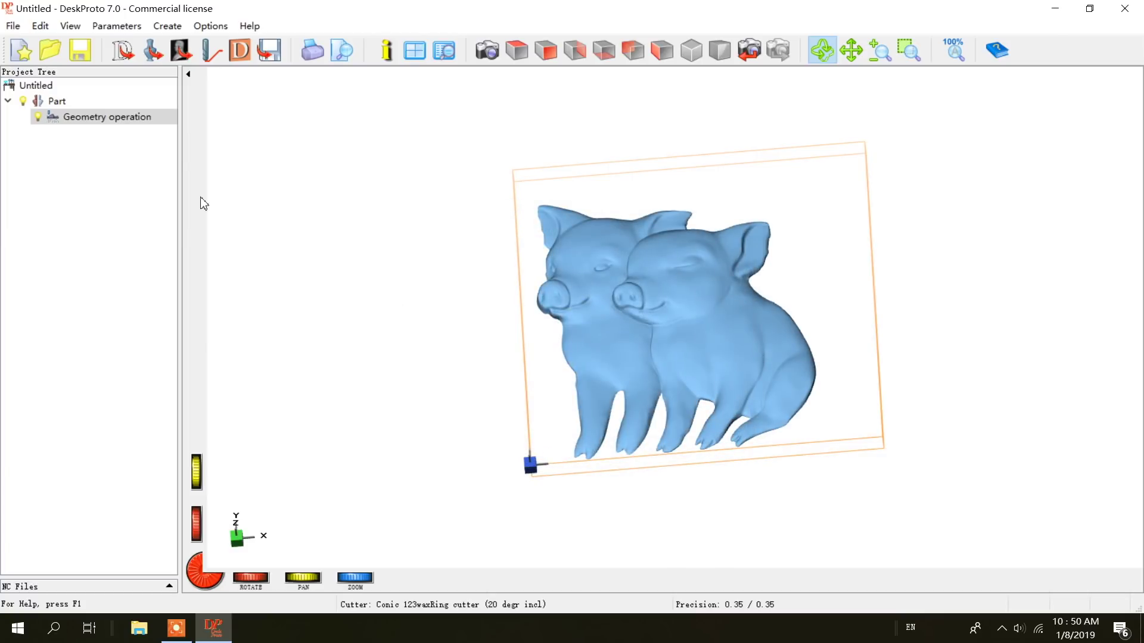
Step: Calculate all toolpaths, dismiss the machining time estimate, and rotate the view to inspect them
{"action": "left_click", "coordinate": [212, 51]}
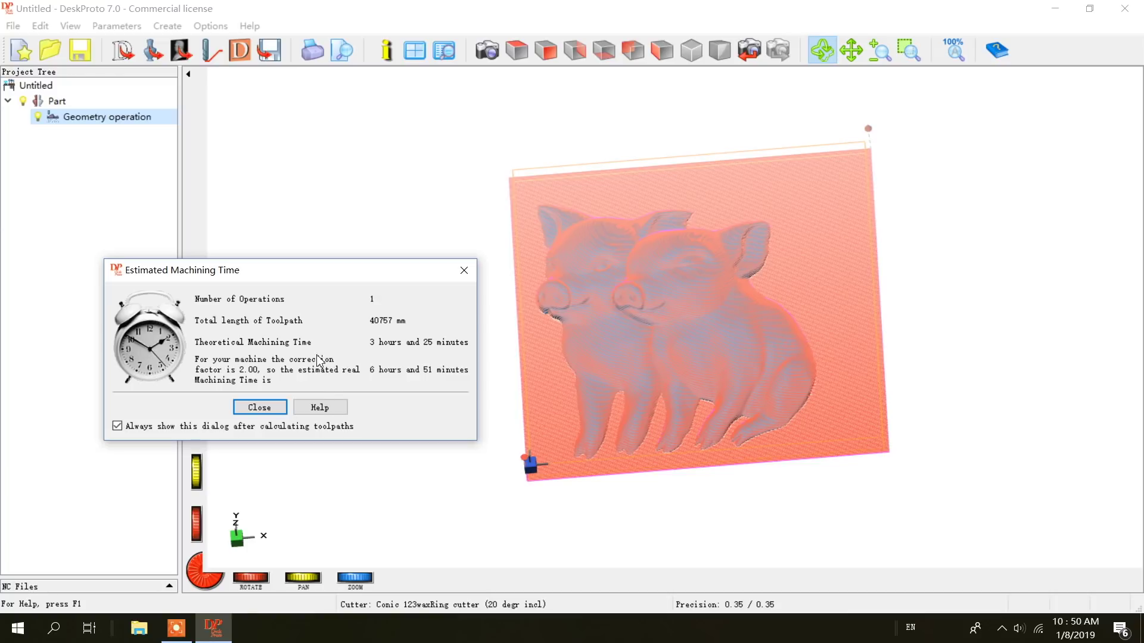
{"action": "left_click", "coordinate": [267, 410]}
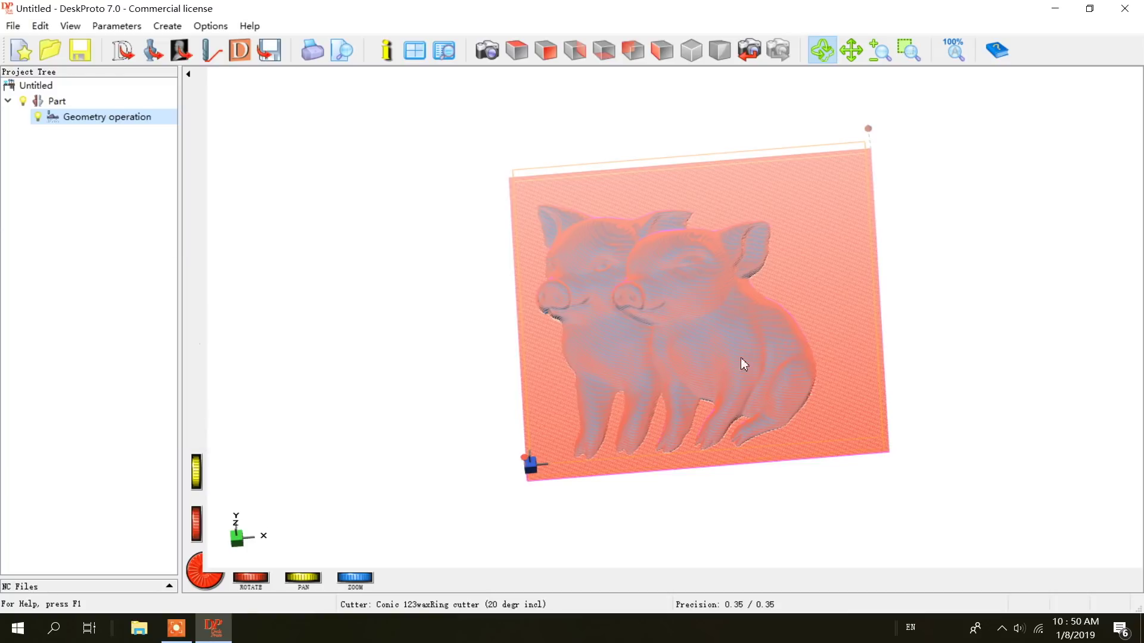
{"action": "right_click", "coordinate": [691, 298]}
{"action": "left_click_drag", "start_coordinate": [682, 296], "coordinate": [667, 179]}
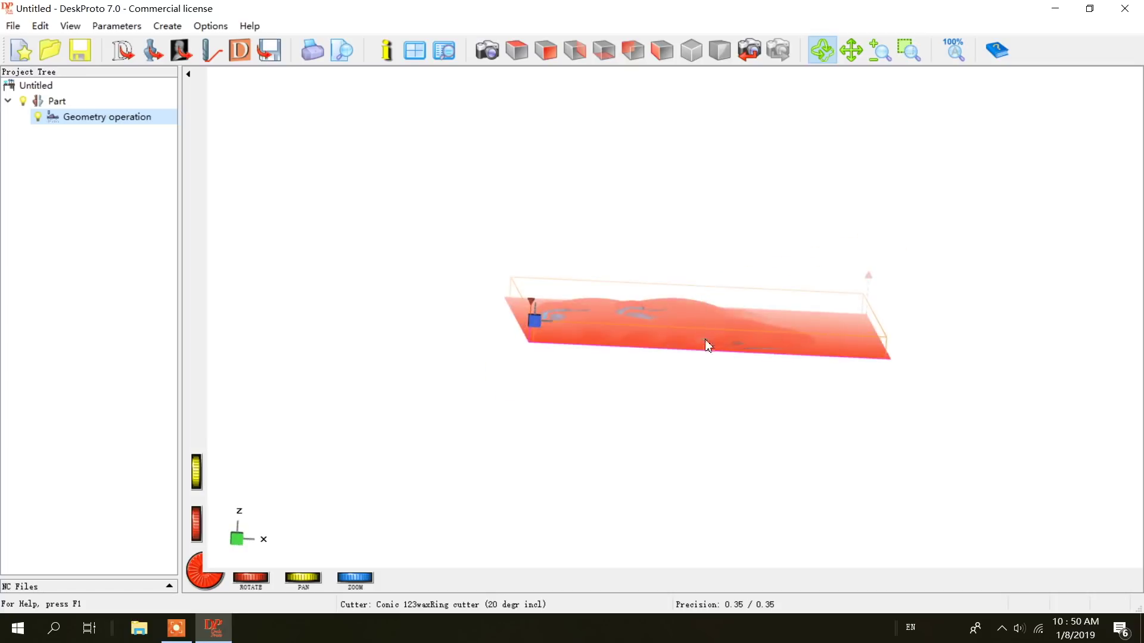
{"action": "left_click_drag", "start_coordinate": [707, 345], "coordinate": [700, 387]}
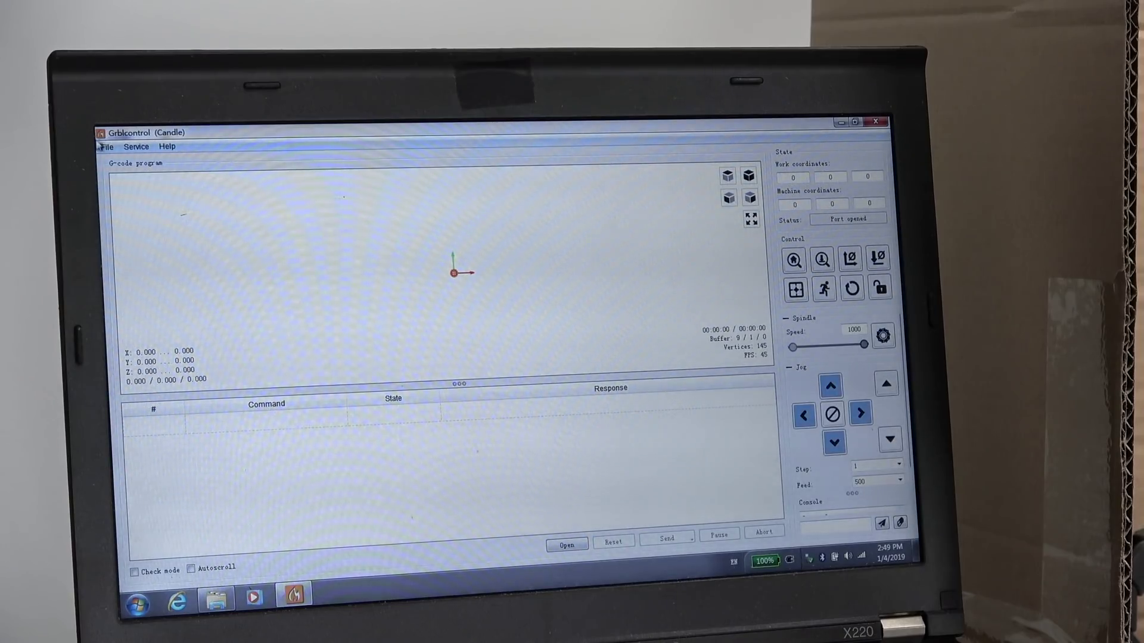
Step: Open newpig4.nc in Candle and zoom in on its pig relief toolpath preview
{"action": "left_click", "coordinate": [105, 147]}
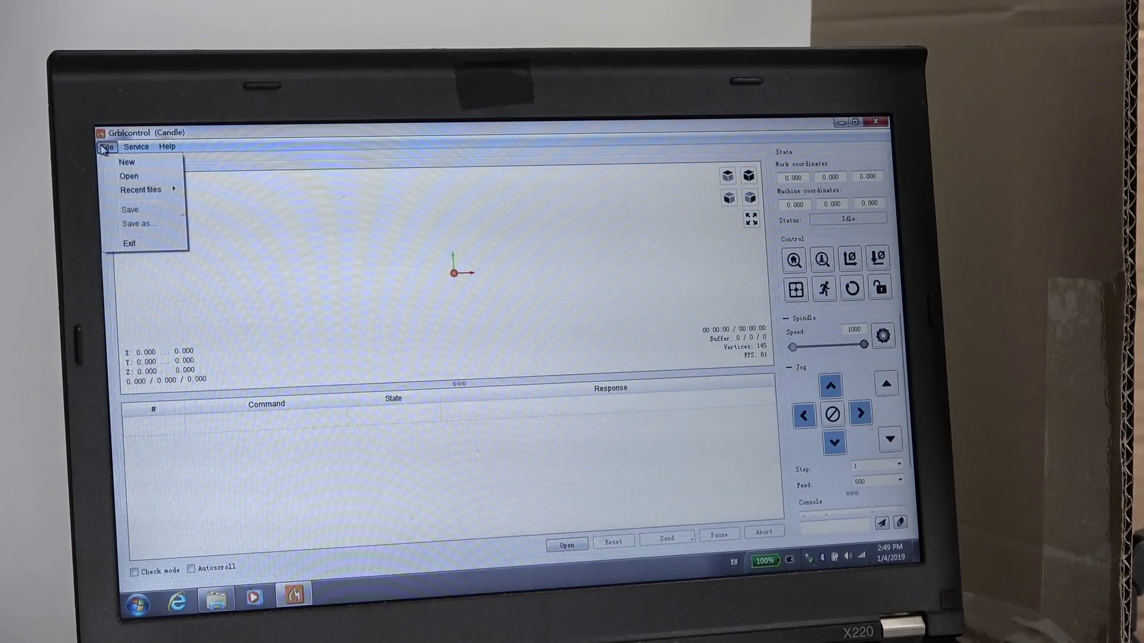
{"action": "left_click", "coordinate": [127, 177]}
{"action": "double_click", "coordinate": [253, 332]}
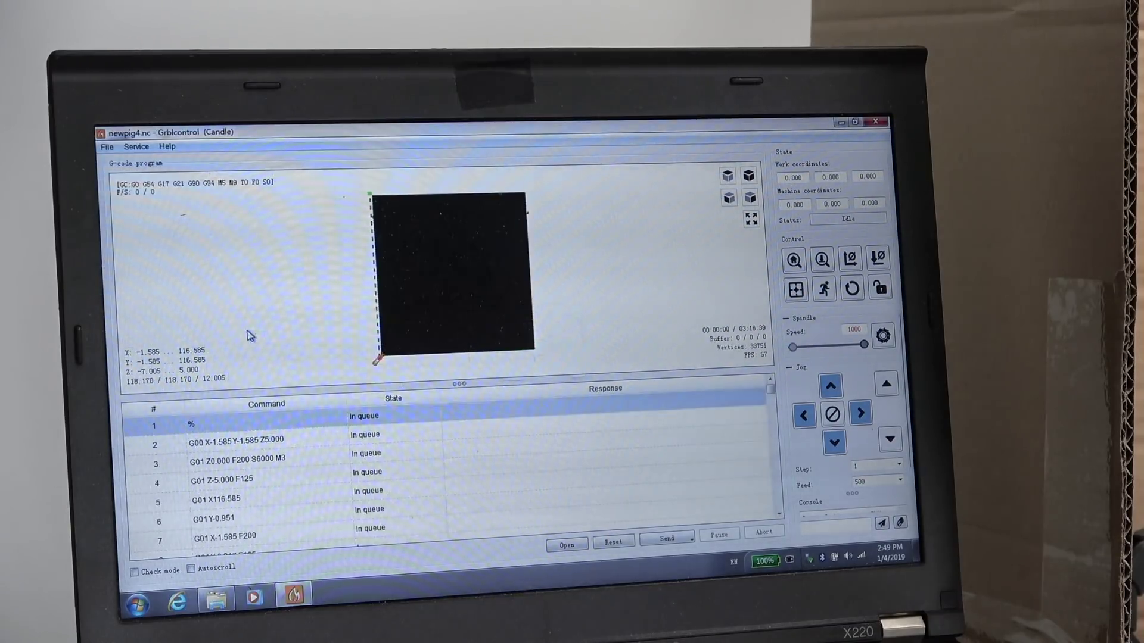
{"action": "scroll", "coordinate": [466, 306], "scroll_direction": "up", "scroll_amount": 4}
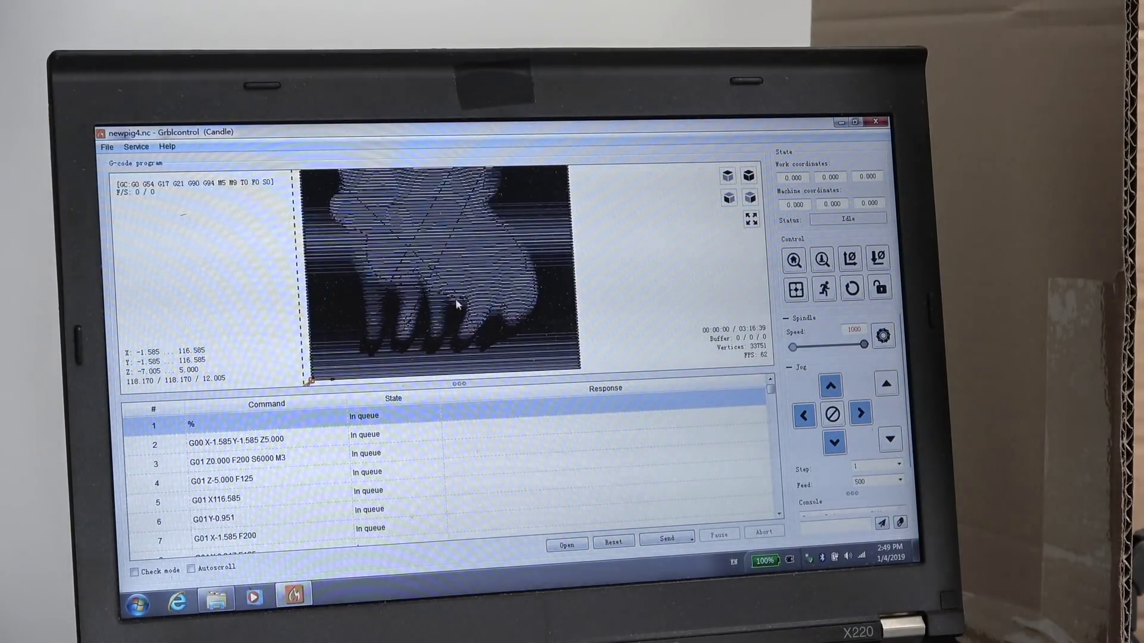
{"action": "scroll", "coordinate": [466, 329], "scroll_direction": "up", "scroll_amount": 5}
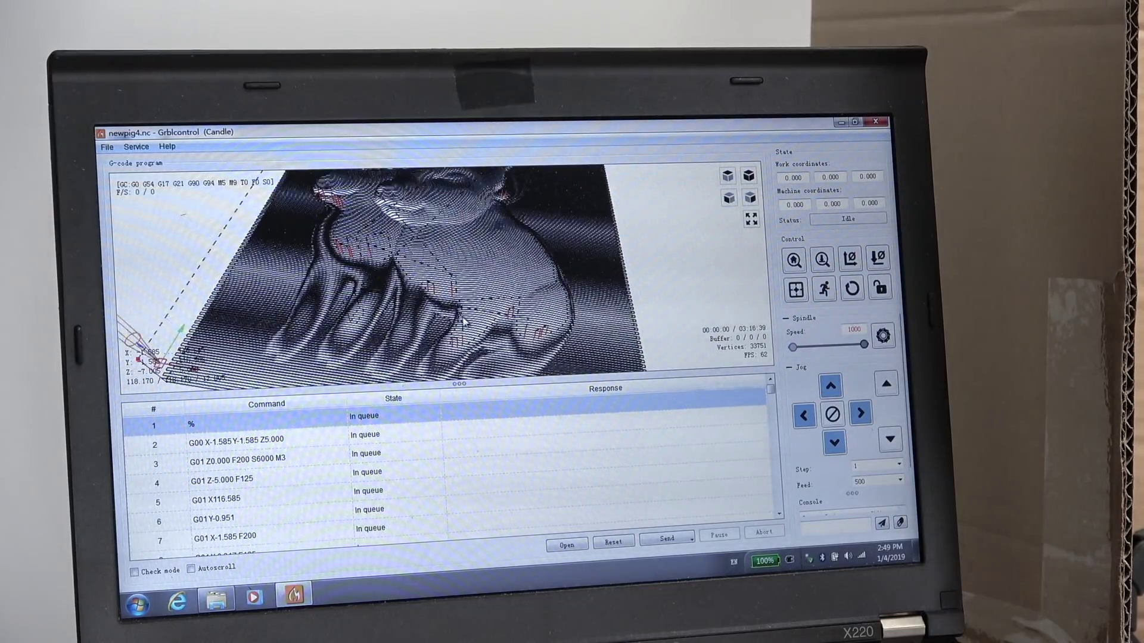